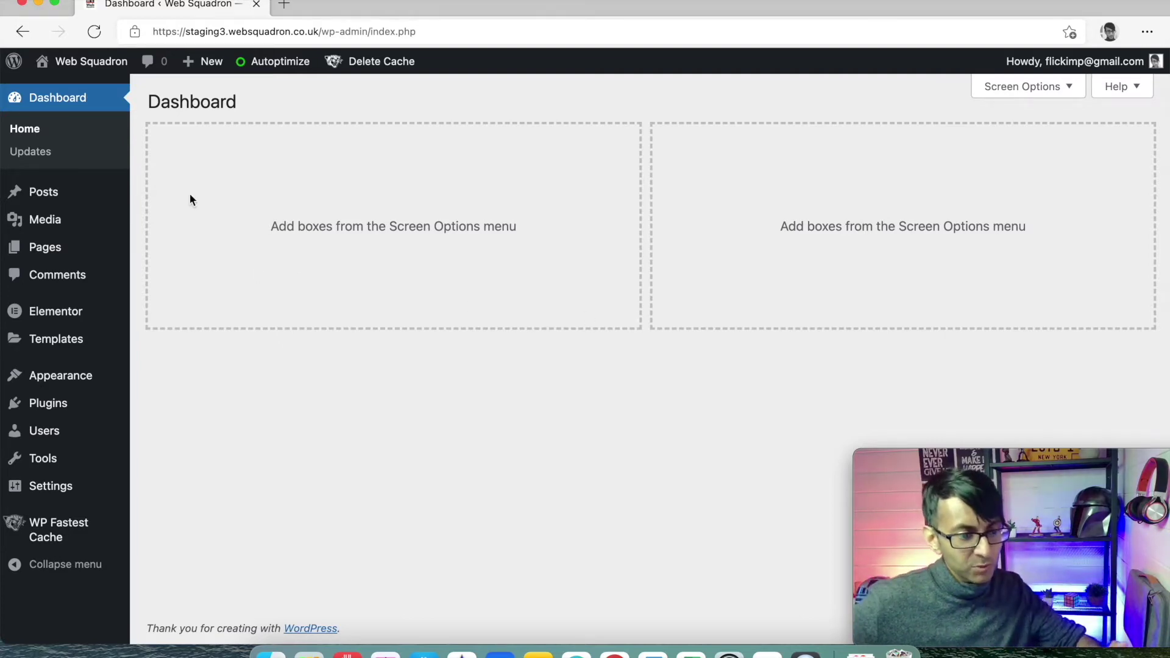
# Open the list of installed plugins and look through it
pyautogui.moveTo(66, 405)
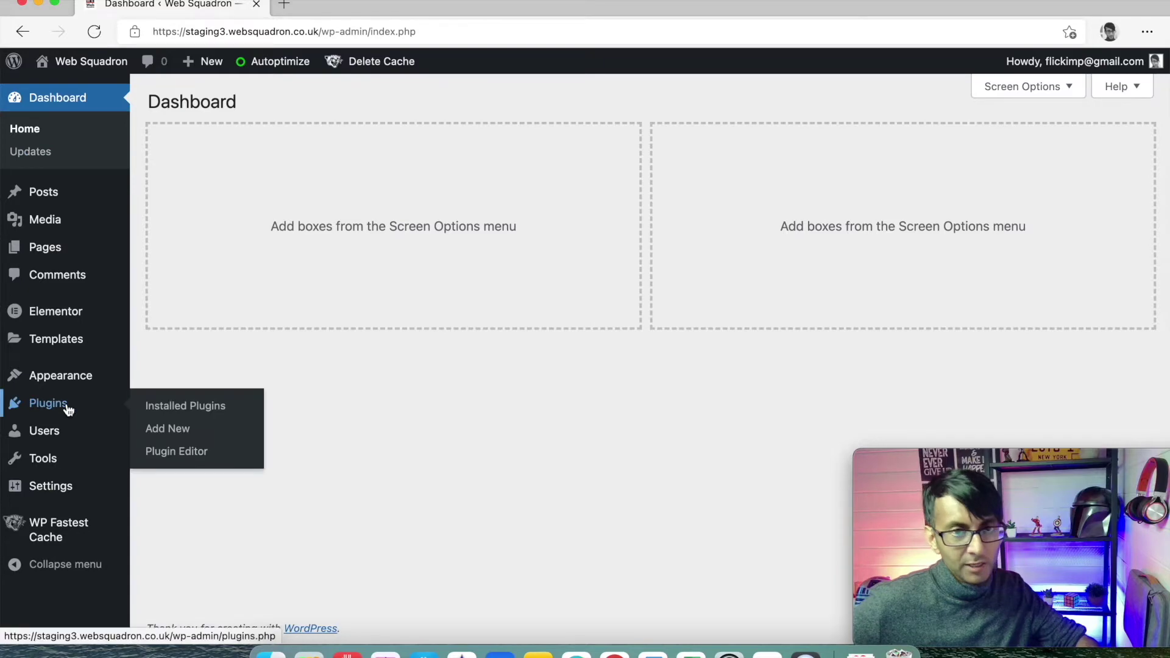
pyautogui.click(180, 414)
pyautogui.scroll(-1, 657, 419)
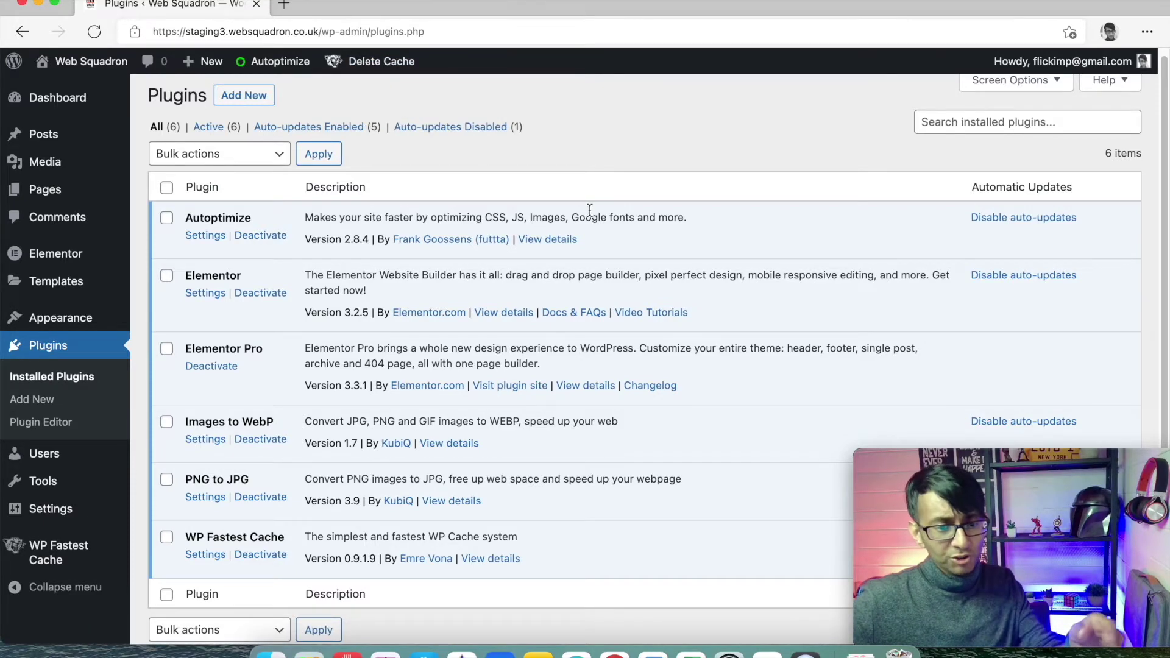
# Open the page for adding new plugins and search the plugin directory for "autoptimize"
pyautogui.click(46, 401)
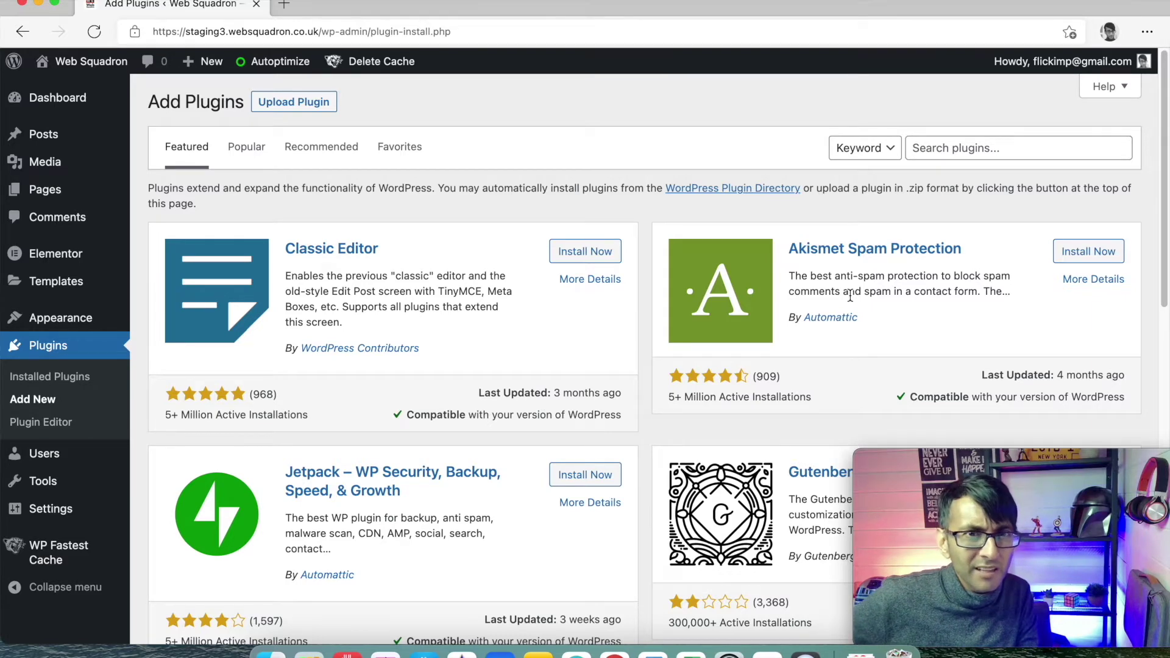
pyautogui.click(1059, 146)
pyautogui.write('auto')
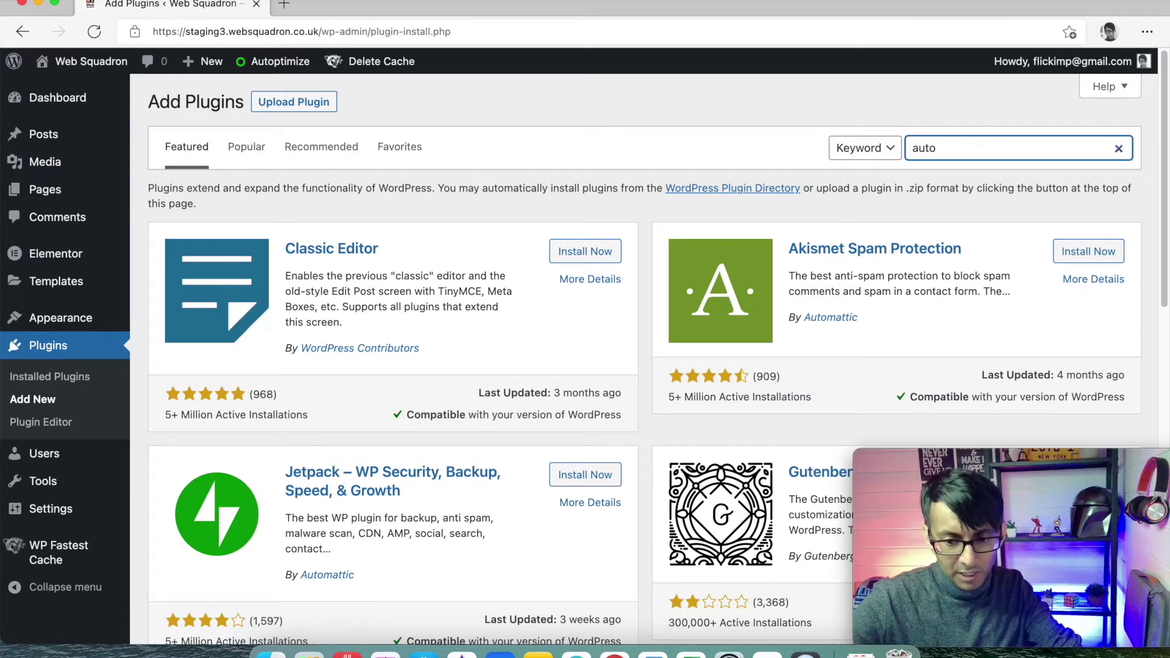
pyautogui.write('pti')
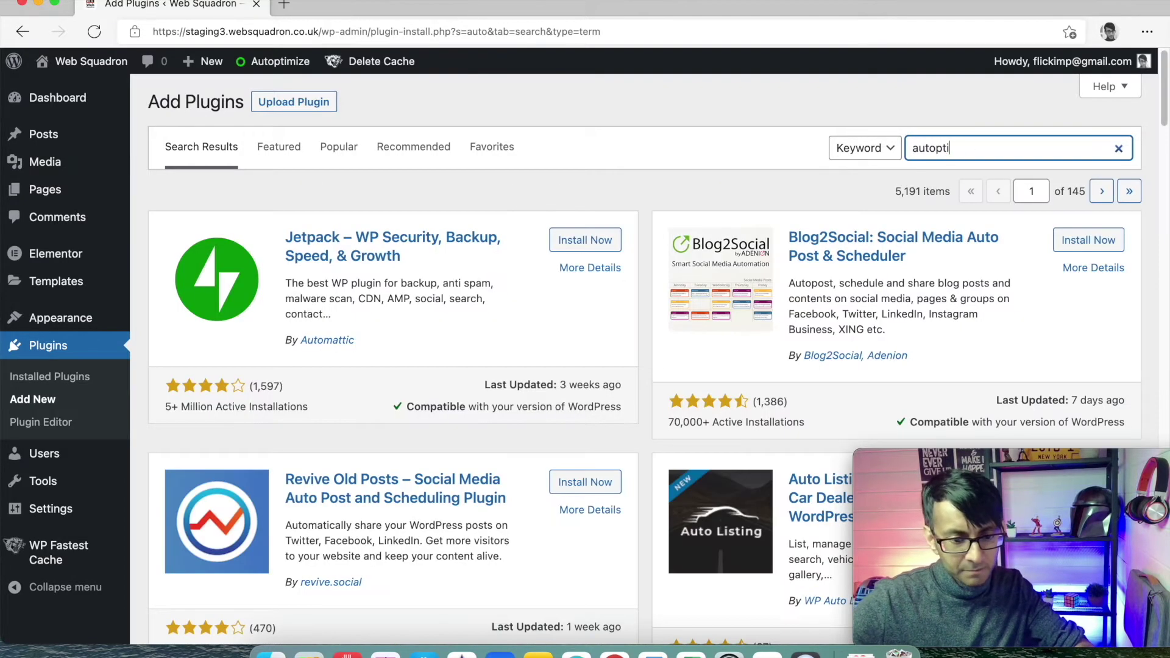
pyautogui.write('mize')
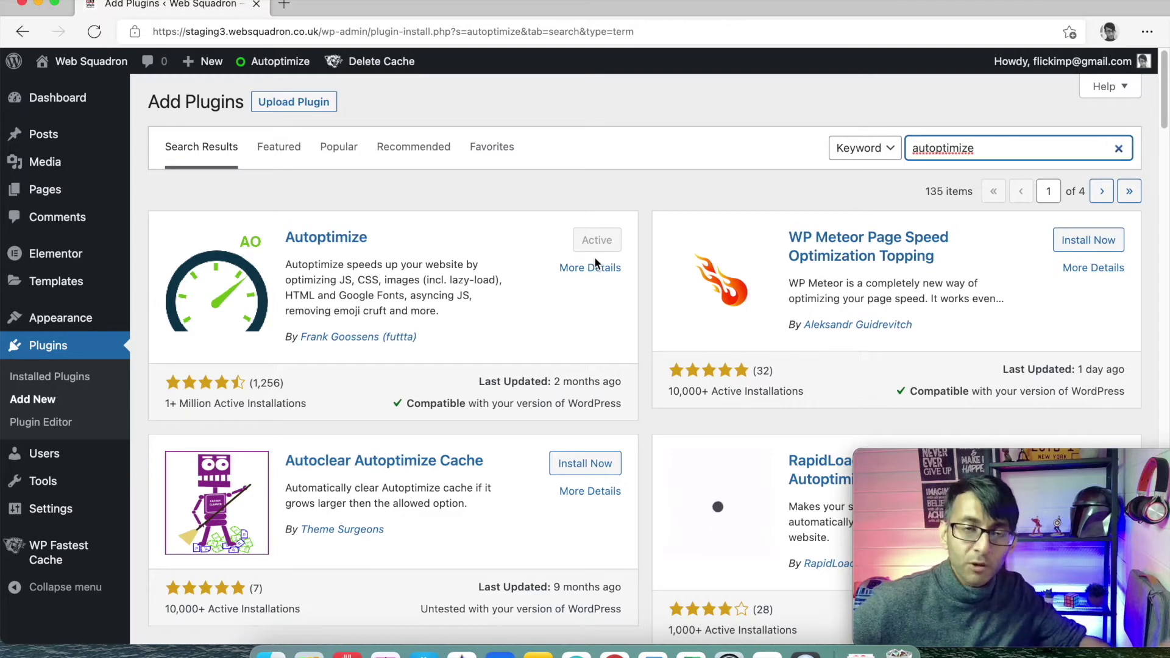
# Install the WP Meteor Page Speed Optimization Topping plugin
pyautogui.click(1091, 243)
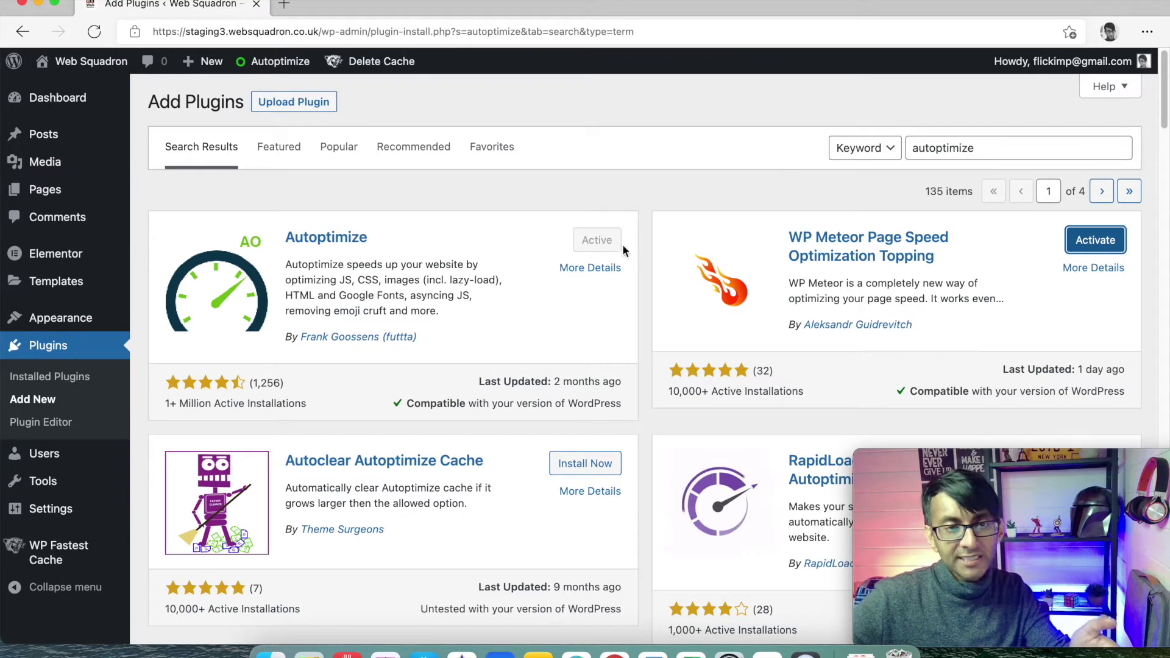
# Search the plugin directory for "wp Fastest Cache" and for "elementor"
pyautogui.click(1000, 149)
pyautogui.press('super+a')
pyautogui.write('wp')
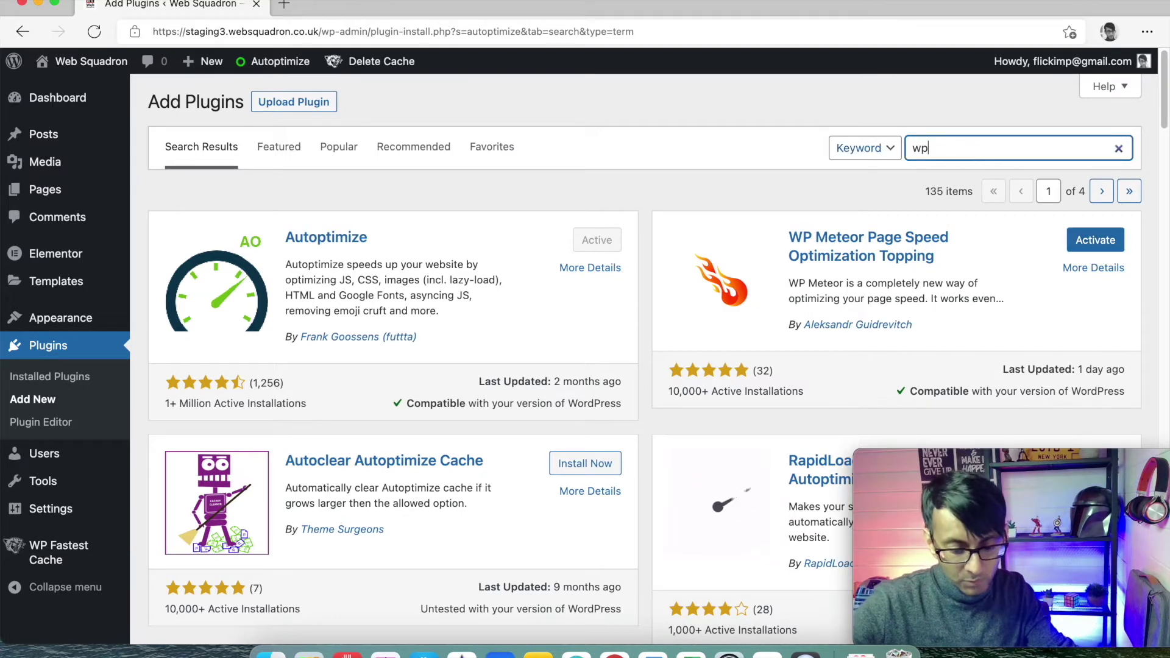
pyautogui.write(' Fastest ')
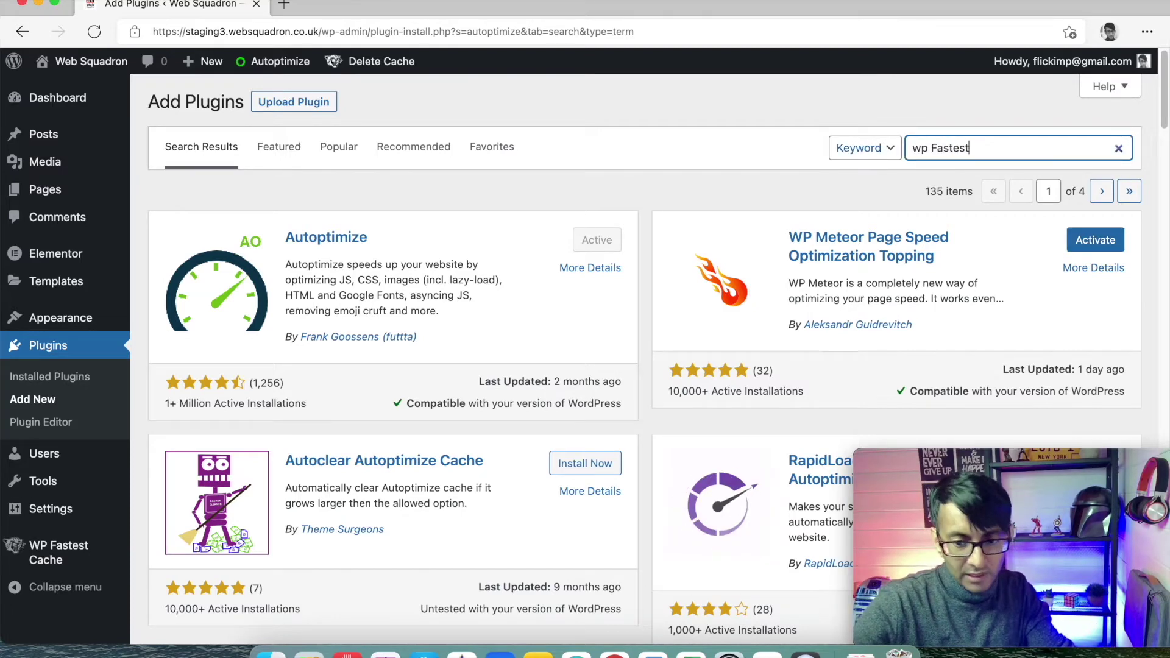
pyautogui.write('Cache')
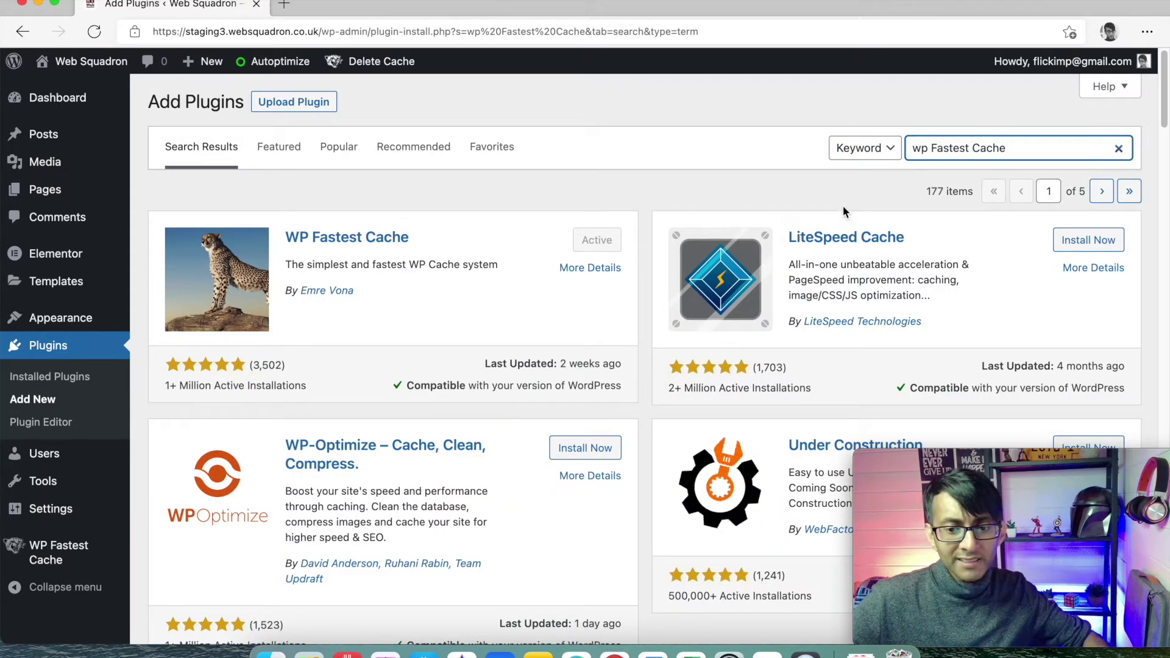
pyautogui.moveTo(1032, 150); pyautogui.dragTo(883, 150)
pyautogui.write('elementor')
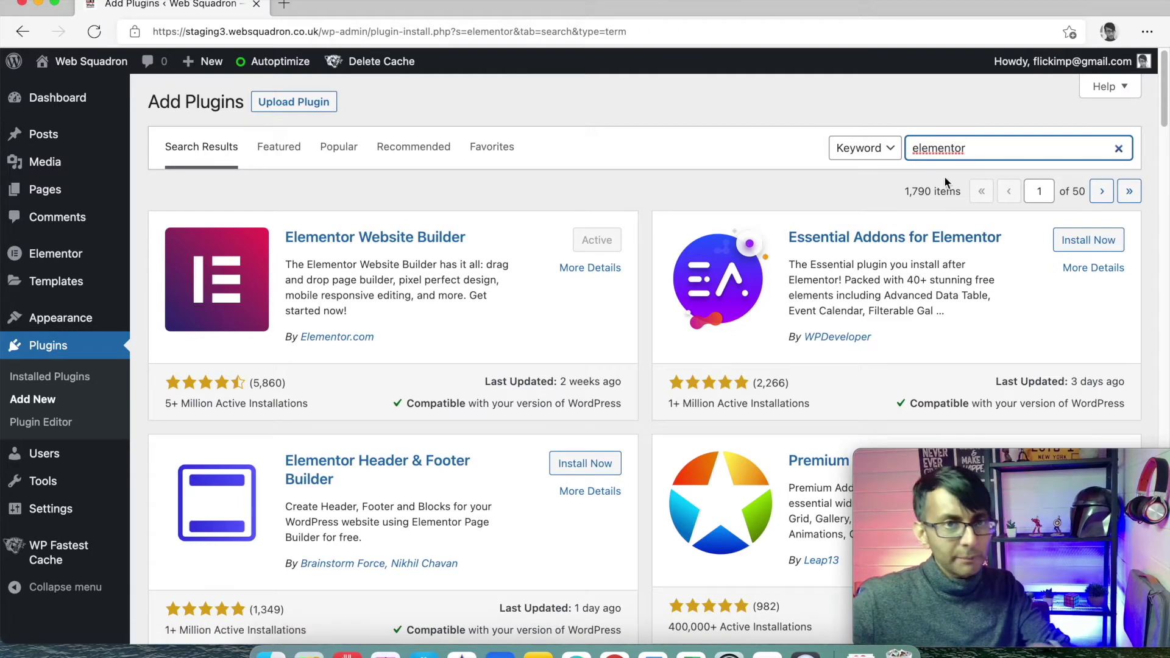
# Search the plugin directory for "PNG to JPG" and look over the results
pyautogui.moveTo(984, 149); pyautogui.dragTo(887, 147)
pyautogui.write('PNG to JPG')
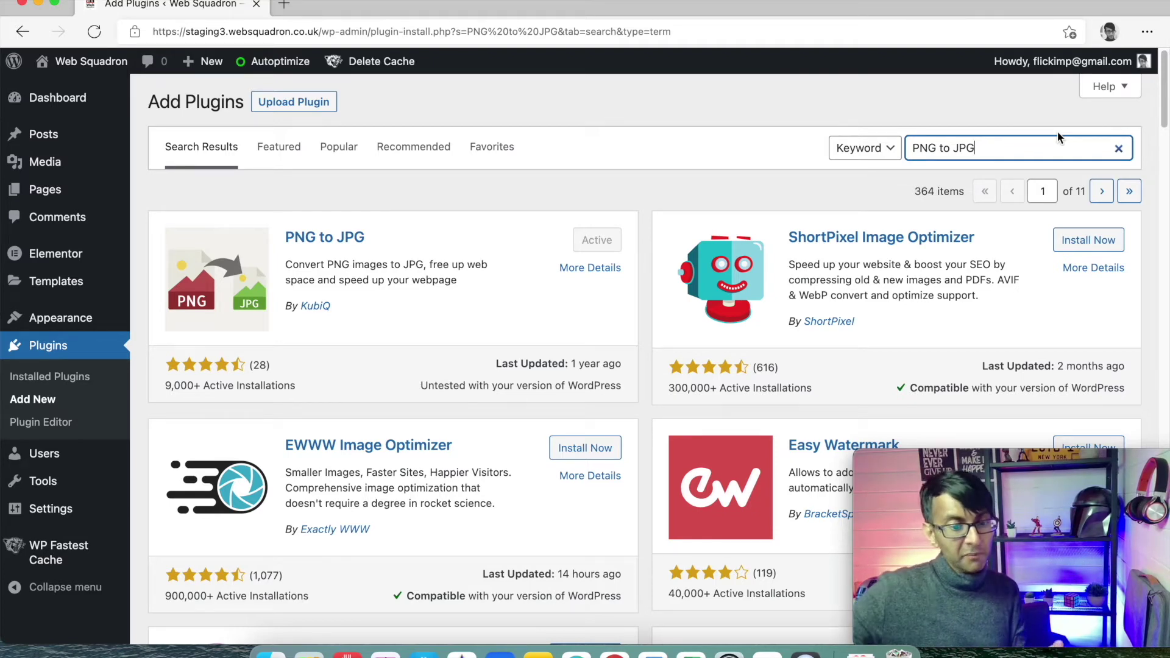
pyautogui.scroll(-1, 906, 264)
pyautogui.scroll(-4, 905, 264)
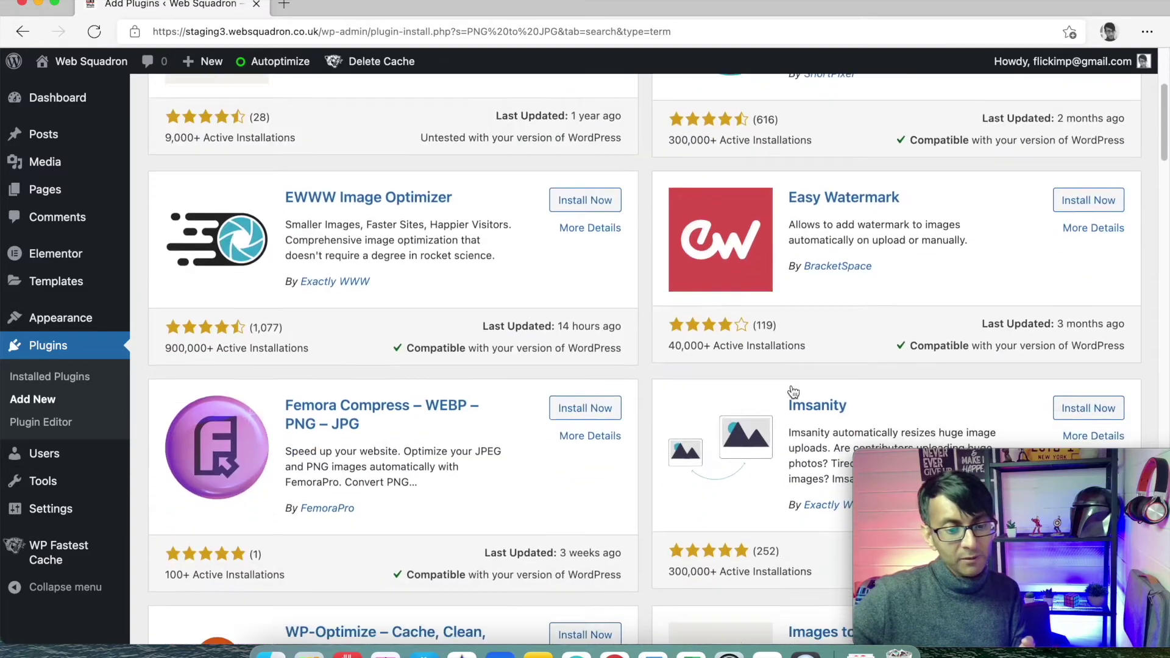
pyautogui.scroll(5, 731, 366)
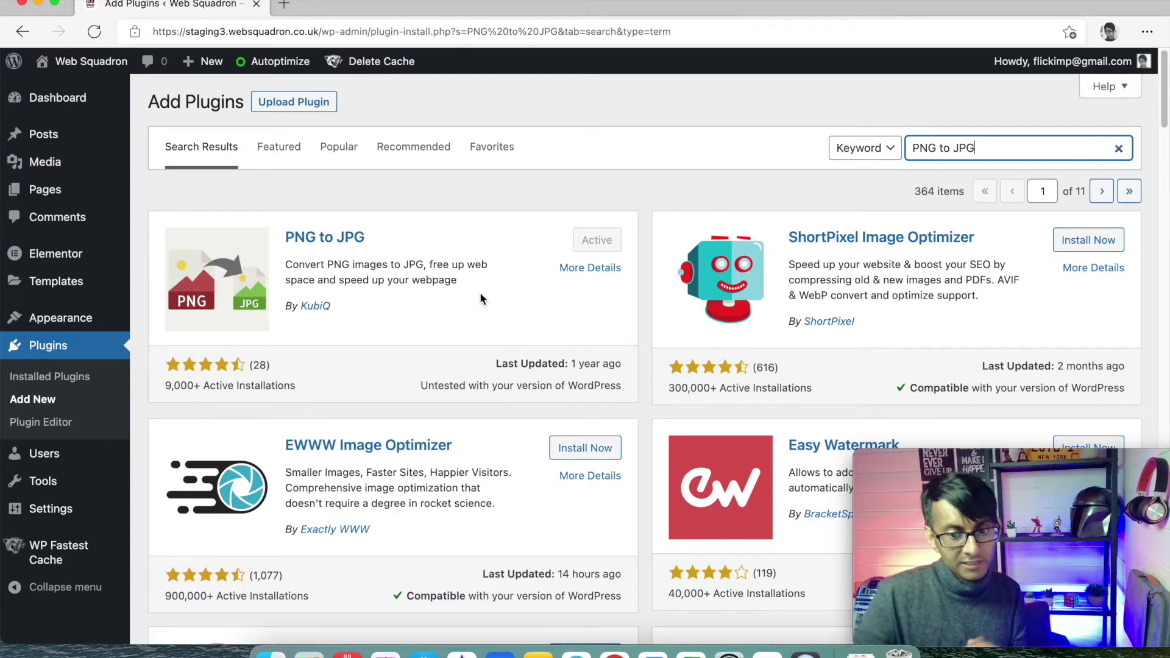
# Search the plugin directory for "image to WEbP" and locate the Images to WebP plugin in the results
pyautogui.moveTo(1005, 148); pyautogui.dragTo(888, 145)
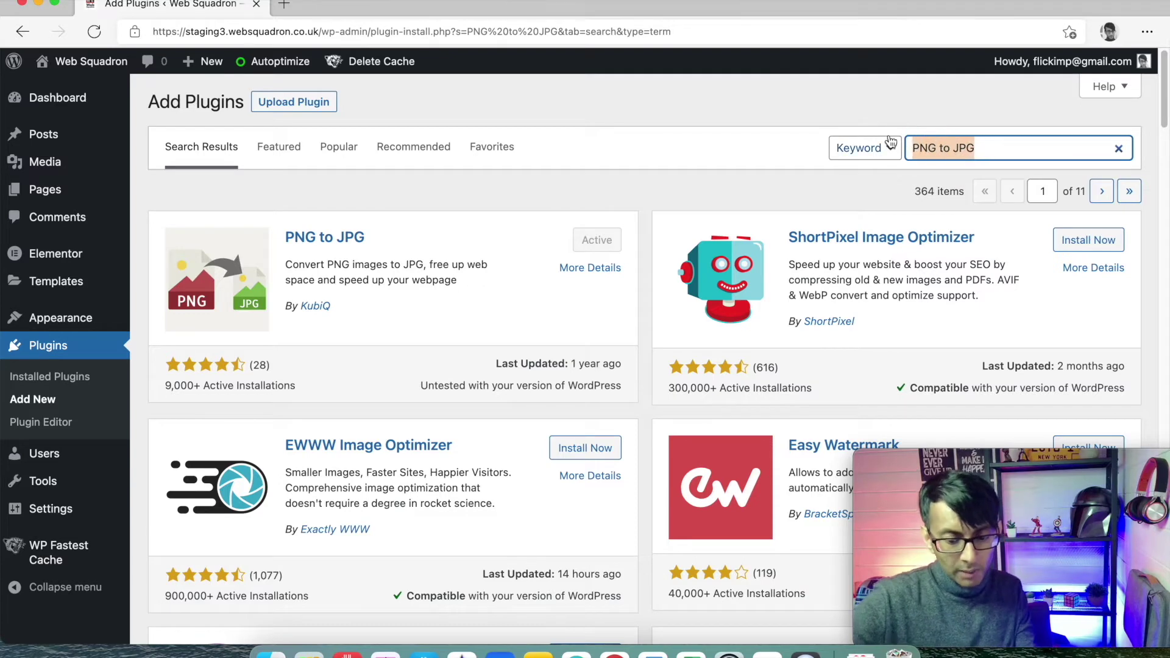
pyautogui.write('image')
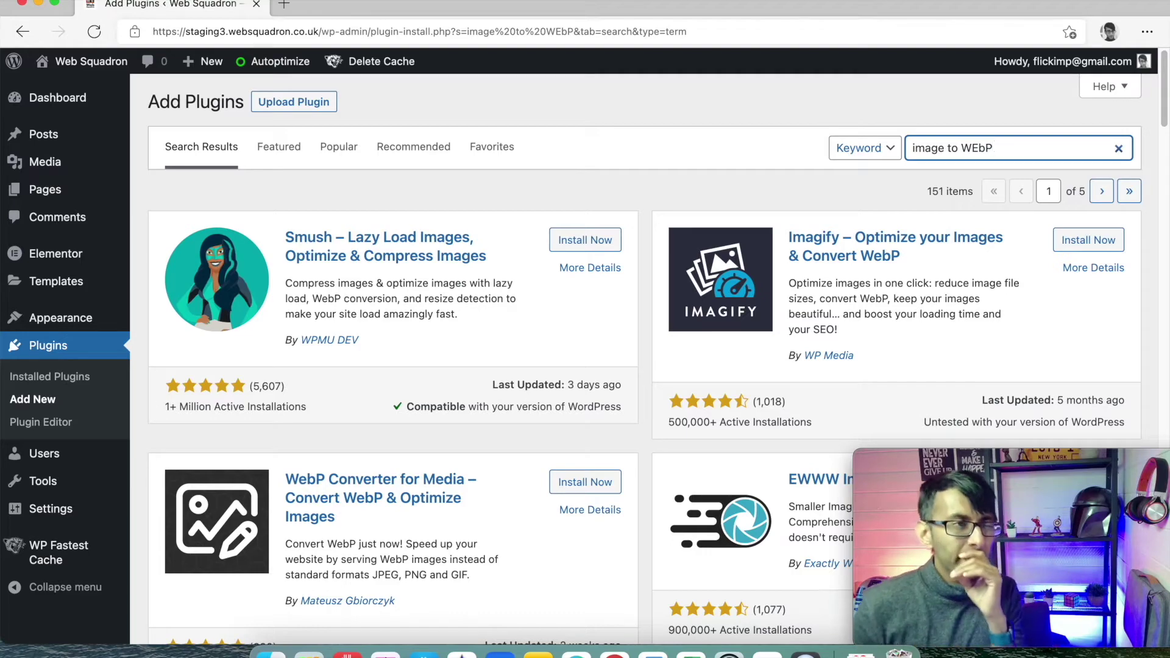
pyautogui.scroll(-7, 908, 223)
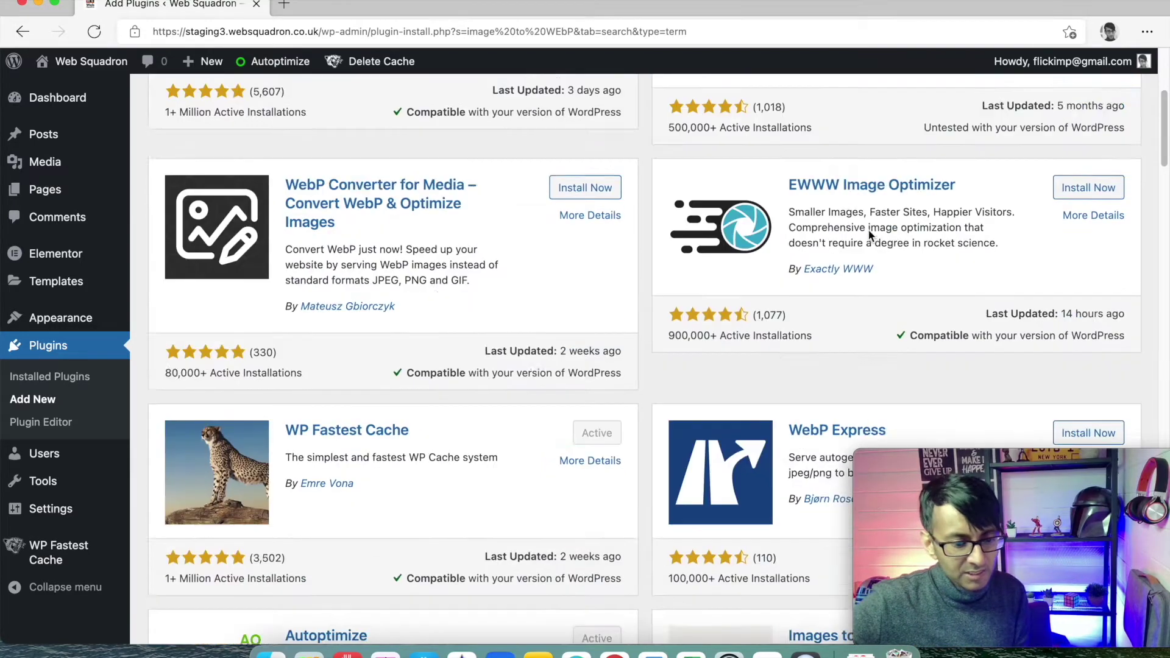
pyautogui.scroll(-3, 774, 275)
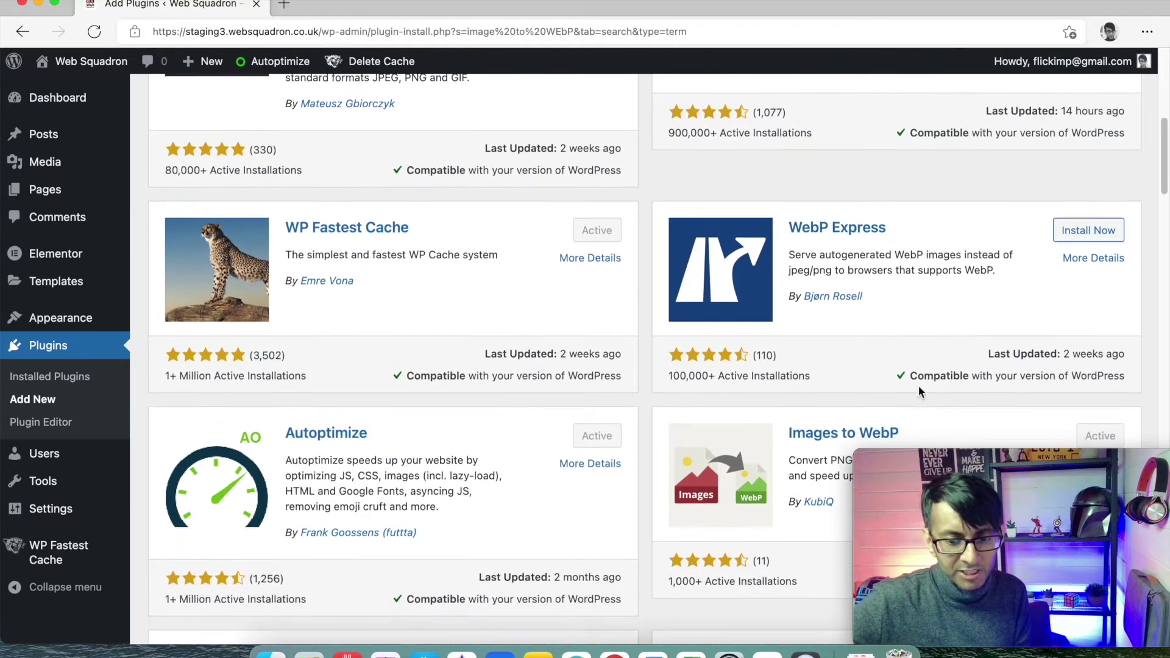
pyautogui.scroll(-6, 915, 388)
pyautogui.scroll(2, 871, 232)
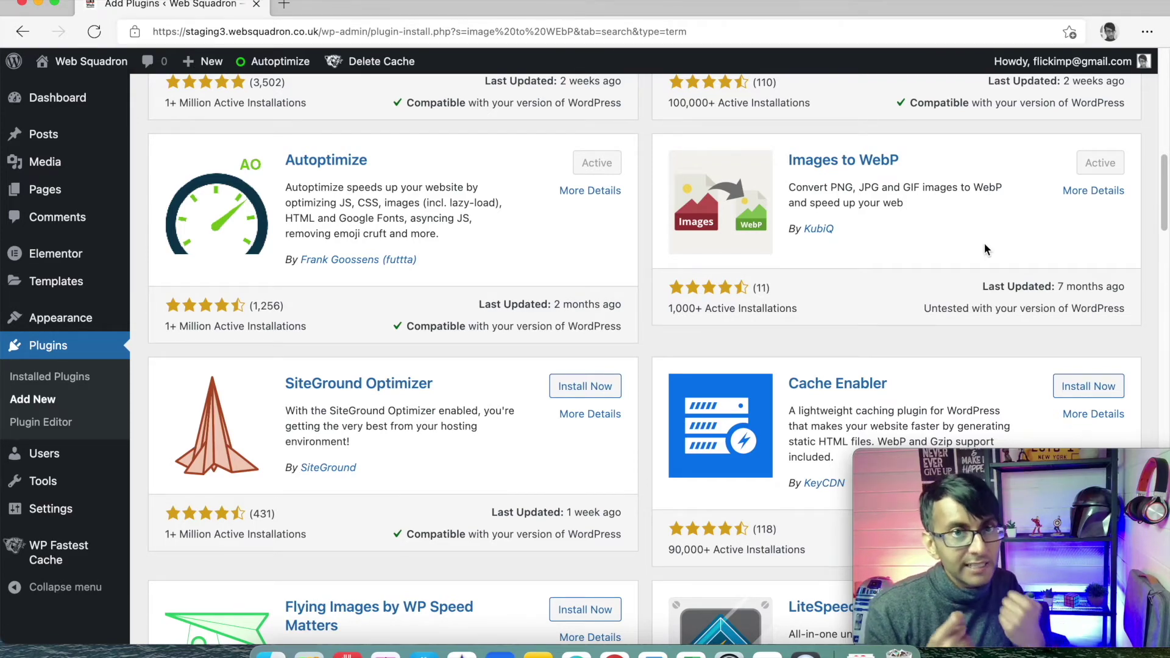
pyautogui.scroll(10, 992, 240)
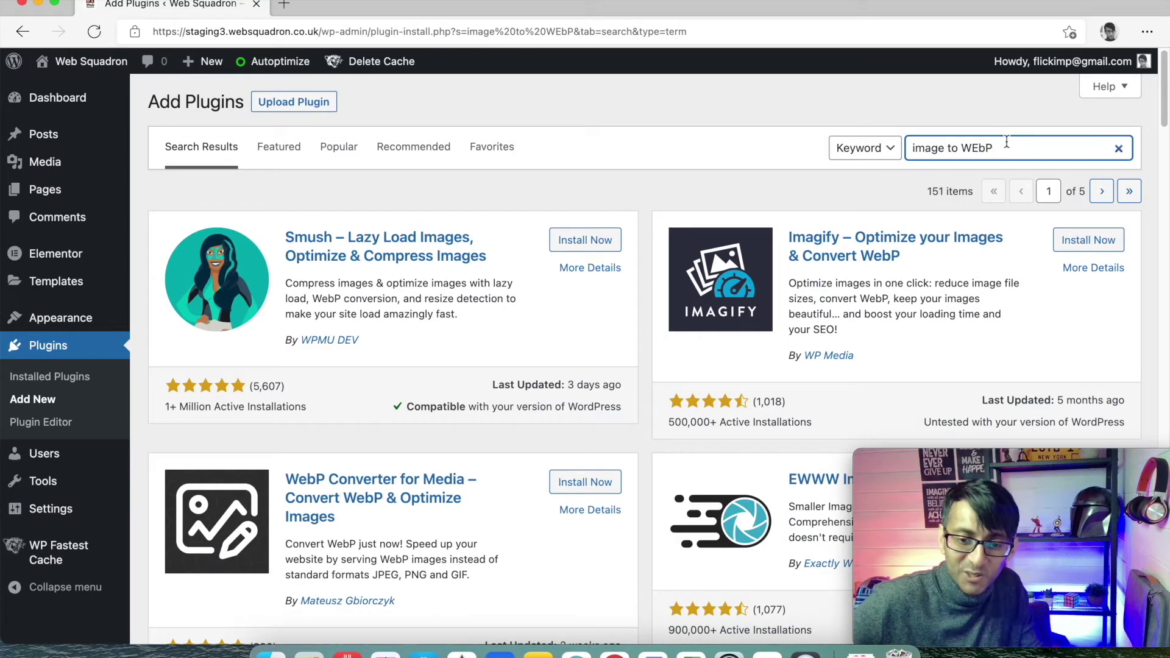
# Delete the inactive WP Meteor plugin from the installed plugins and confirm the deletion
pyautogui.moveTo(1007, 141); pyautogui.dragTo(895, 146)
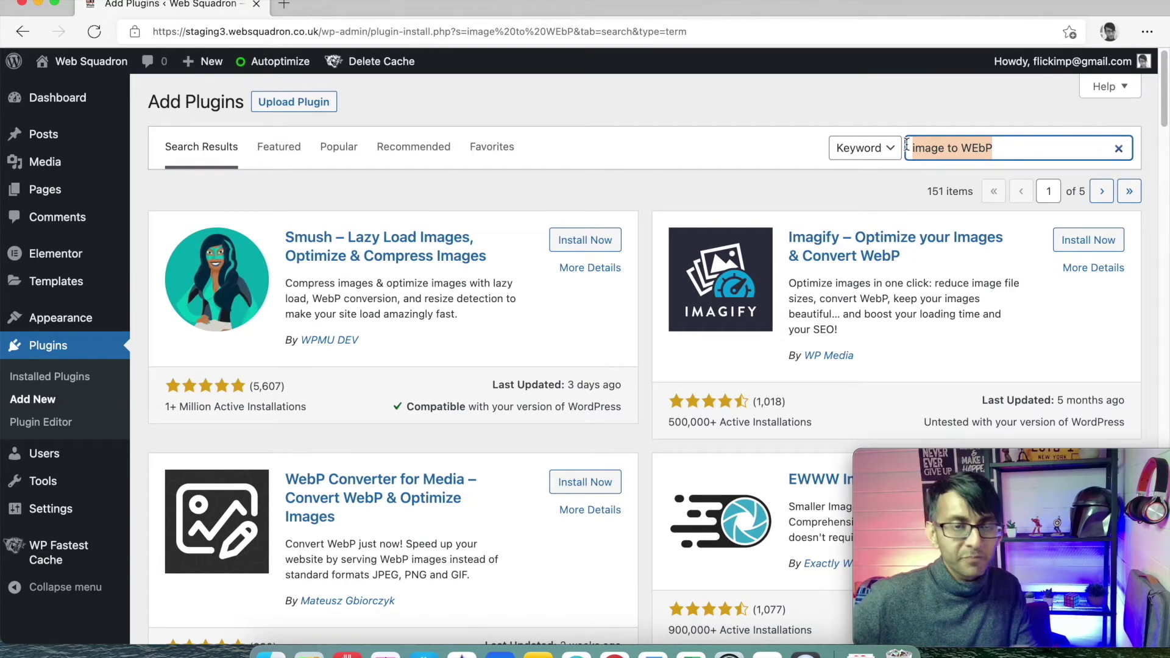
pyautogui.click(103, 352)
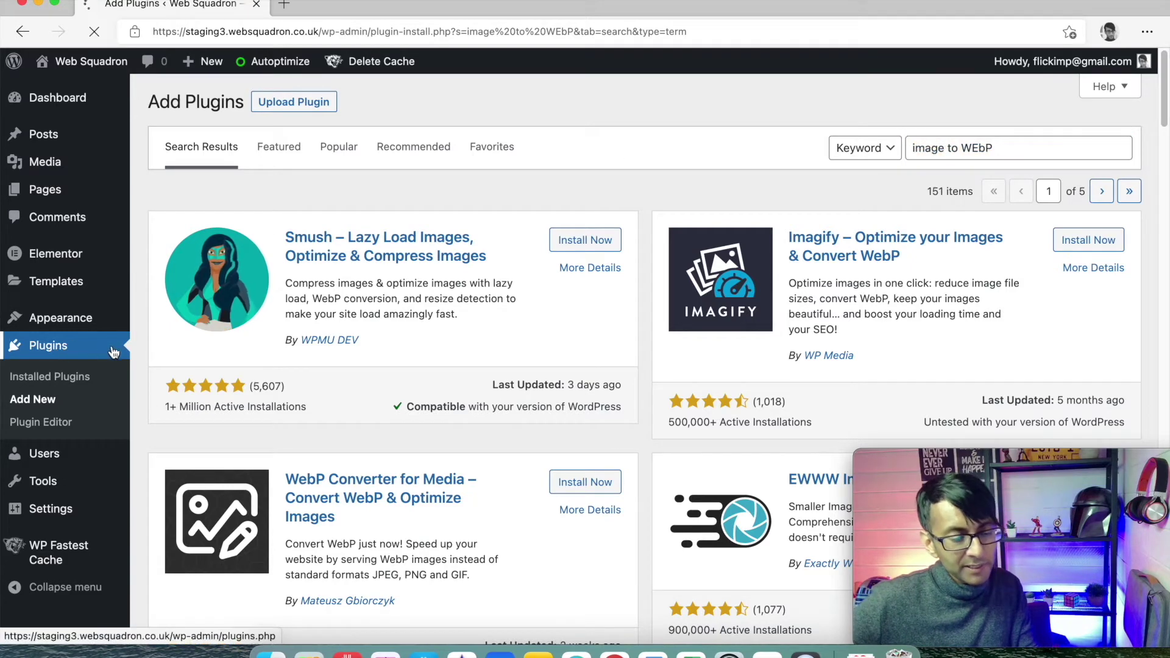
pyautogui.scroll(-1, 452, 383)
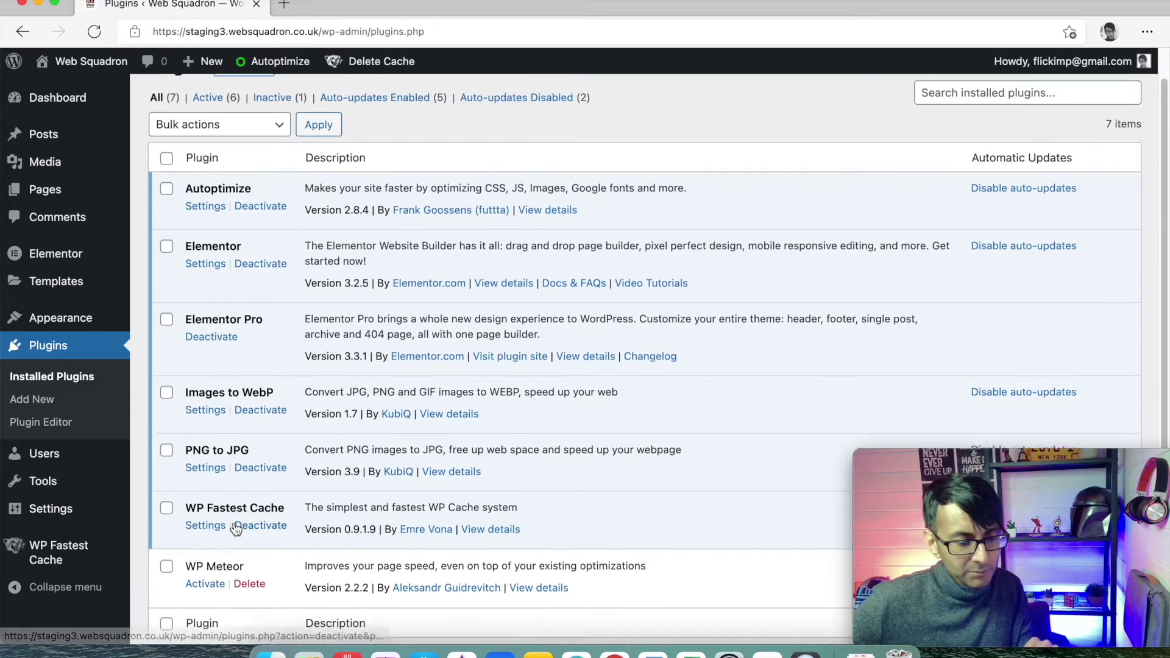
pyautogui.scroll(-1, 235, 529)
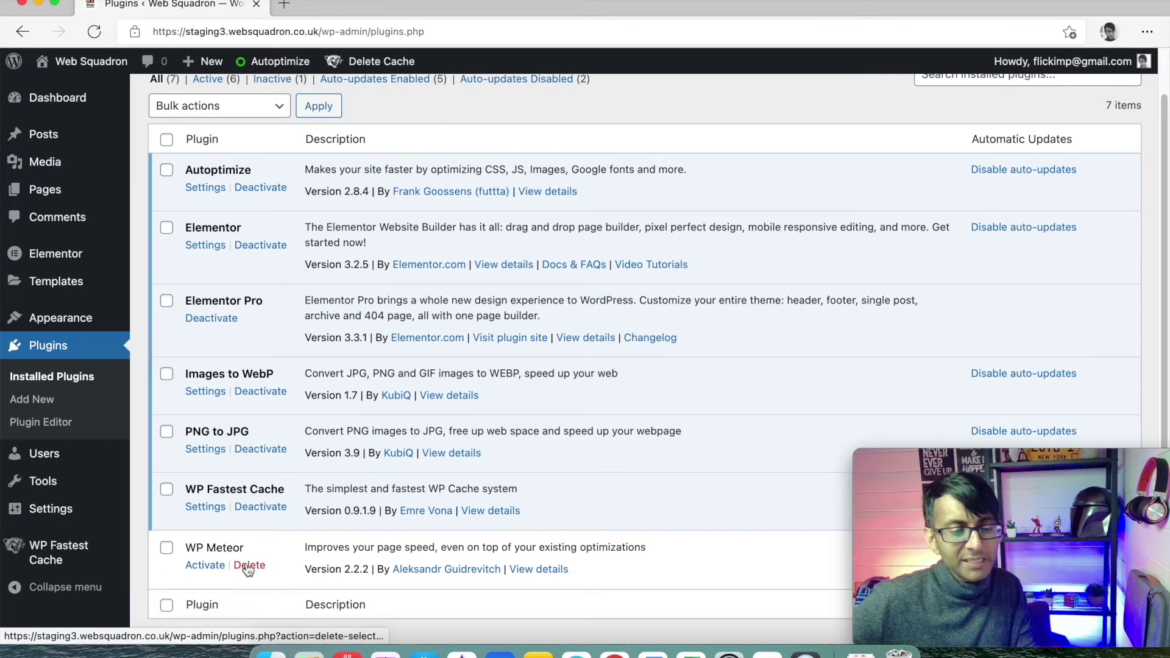
pyautogui.click(247, 566)
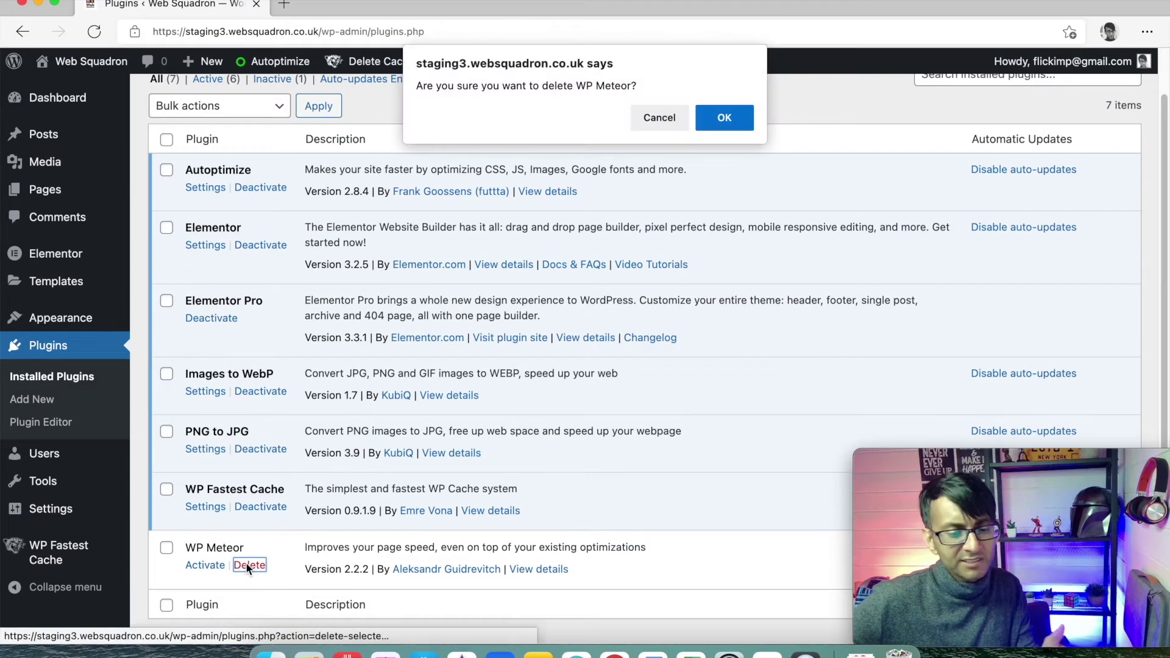
pyautogui.click(724, 120)
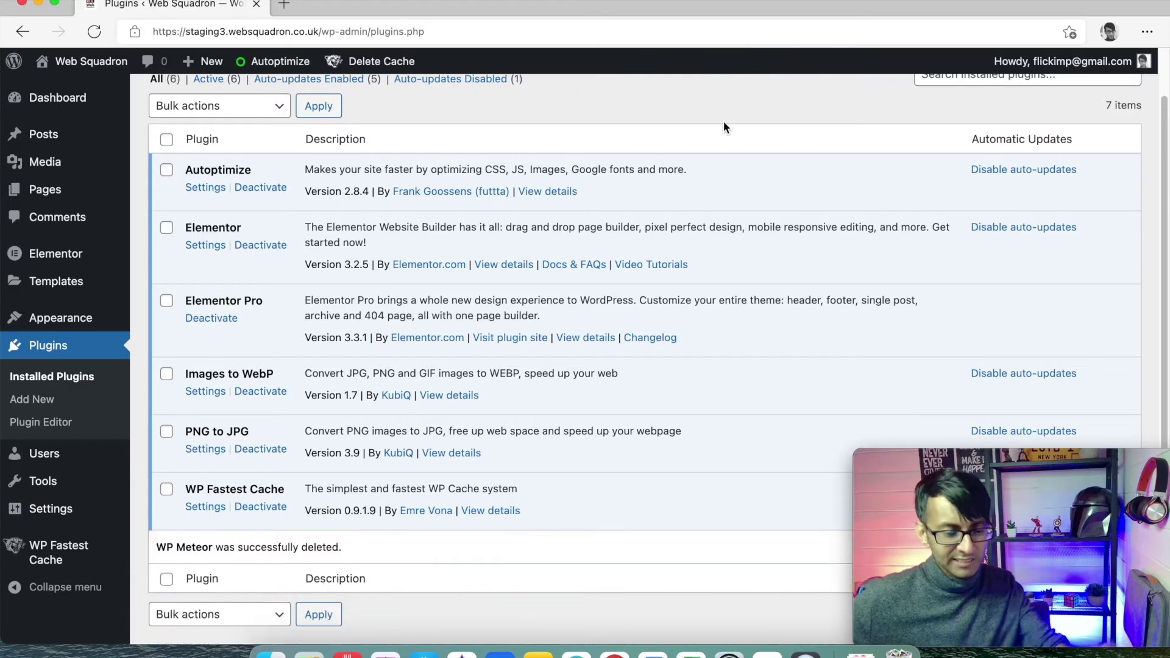
# Search the plugin directory for "elementor" and browse the Elementor add-ons on offer
pyautogui.scroll(1, 1020, 436)
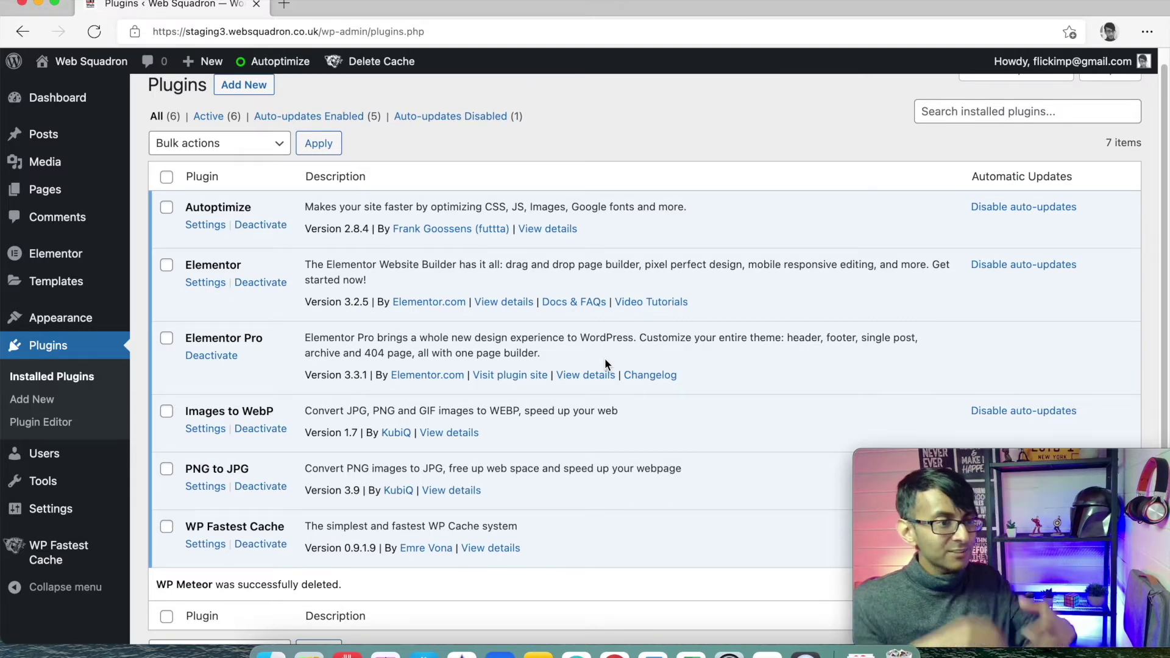
pyautogui.click(249, 99)
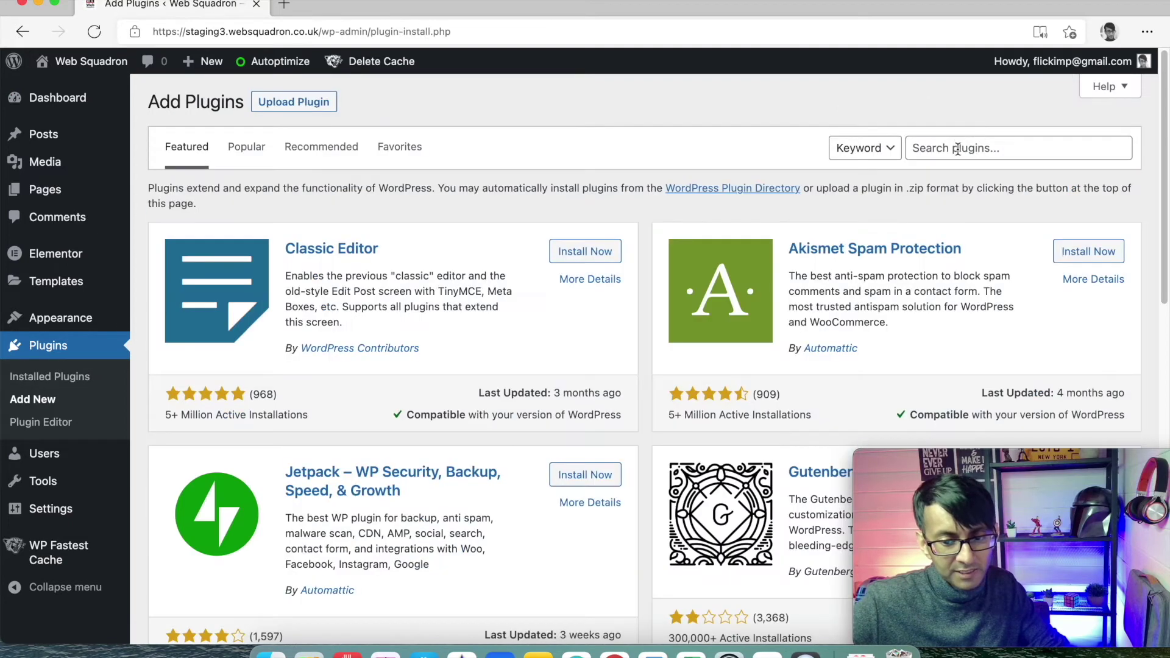
pyautogui.click(958, 149)
pyautogui.write('elementor')
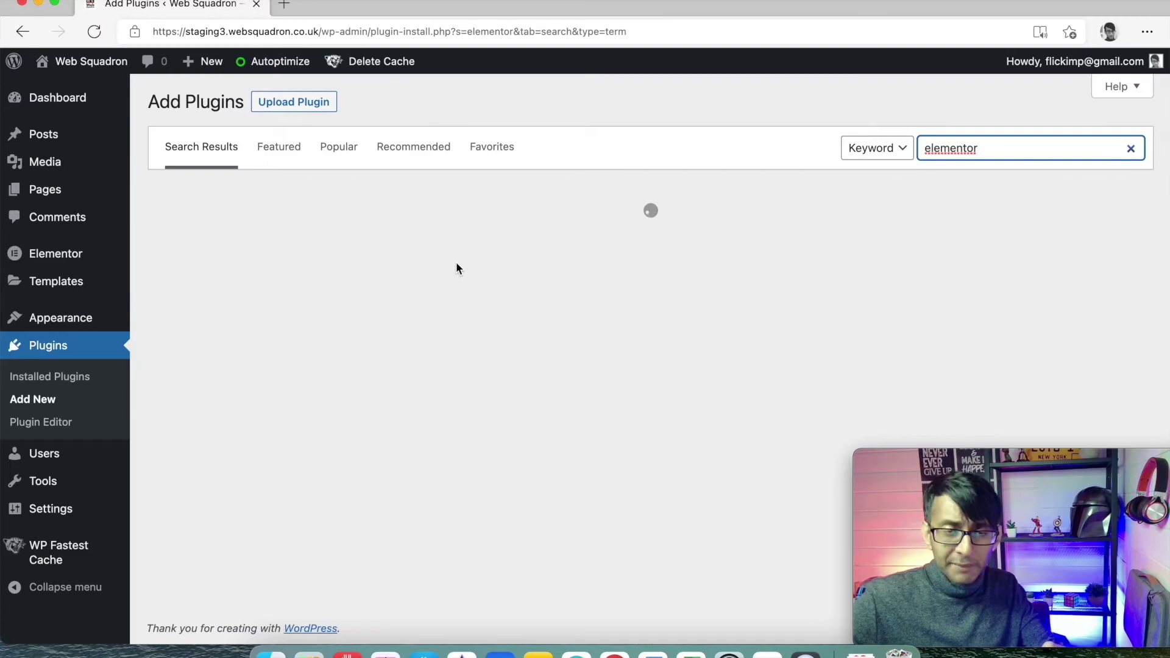
pyautogui.scroll(-3, 872, 212)
pyautogui.scroll(3, 889, 243)
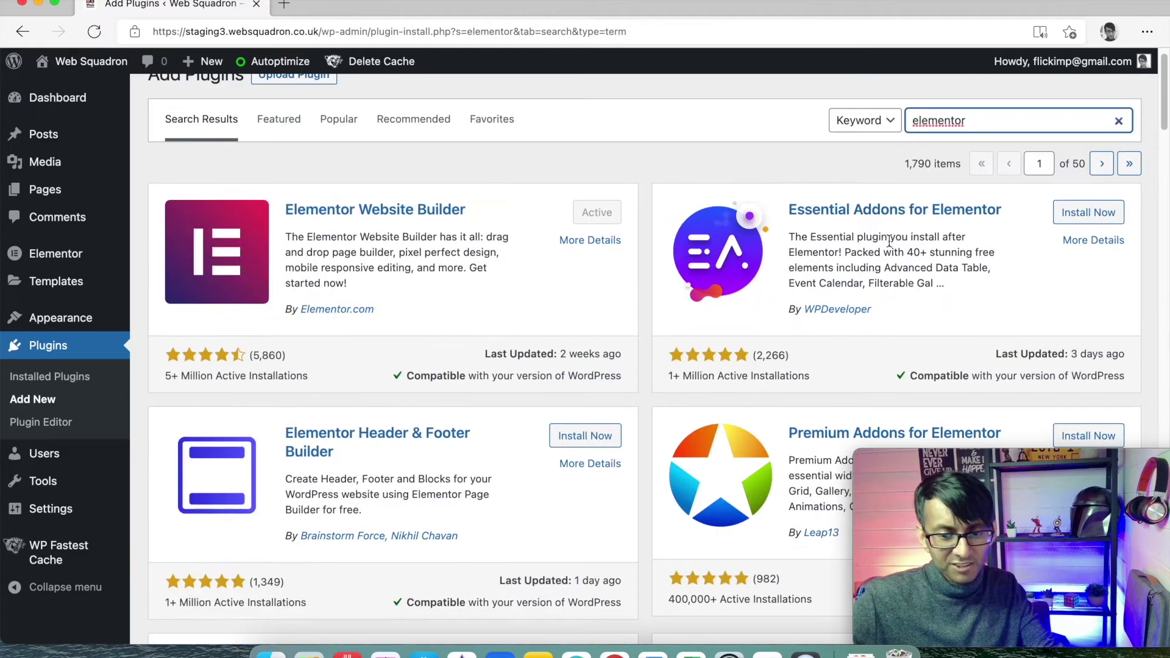
pyautogui.scroll(-6, 845, 431)
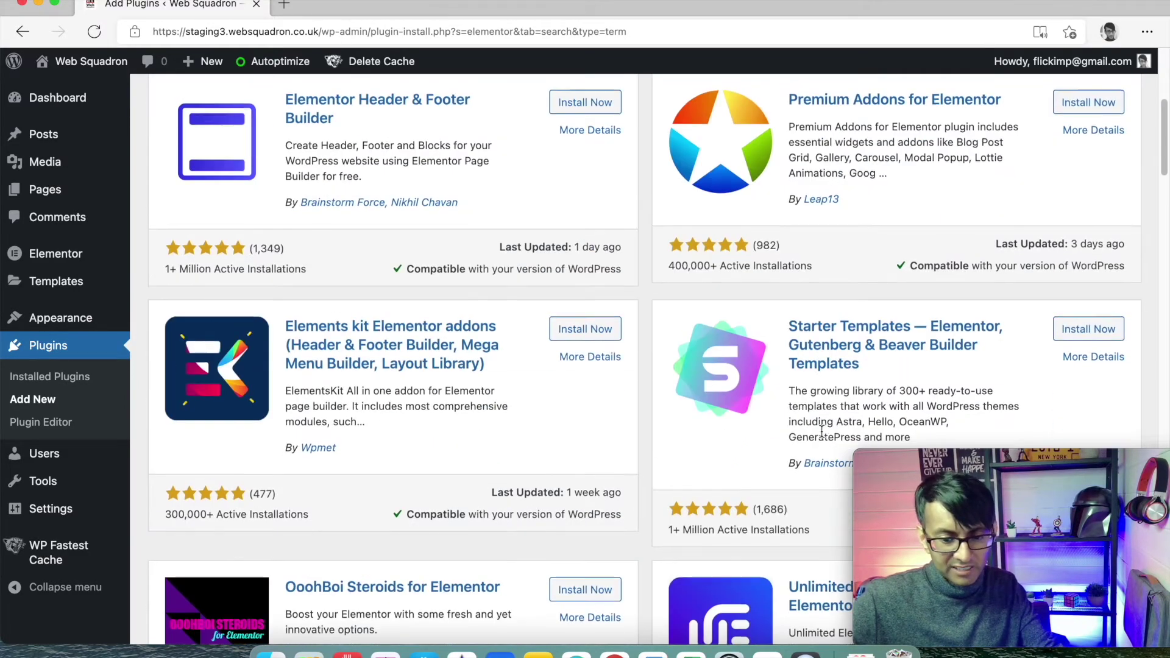
pyautogui.scroll(-7, 469, 460)
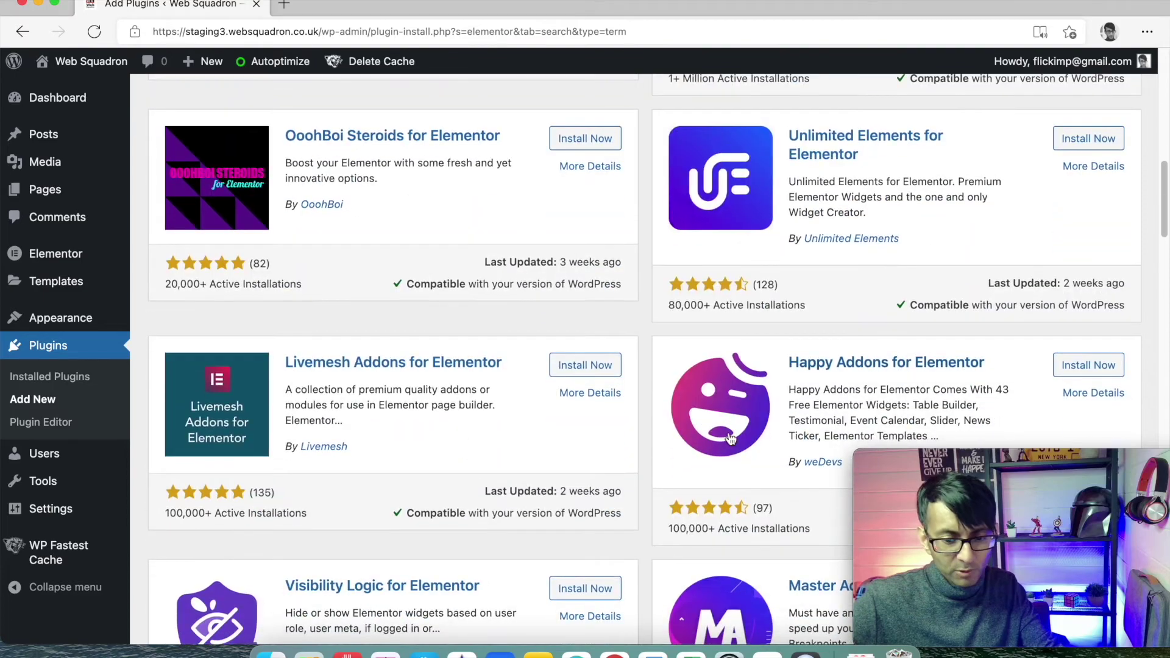
pyautogui.scroll(-11, 656, 442)
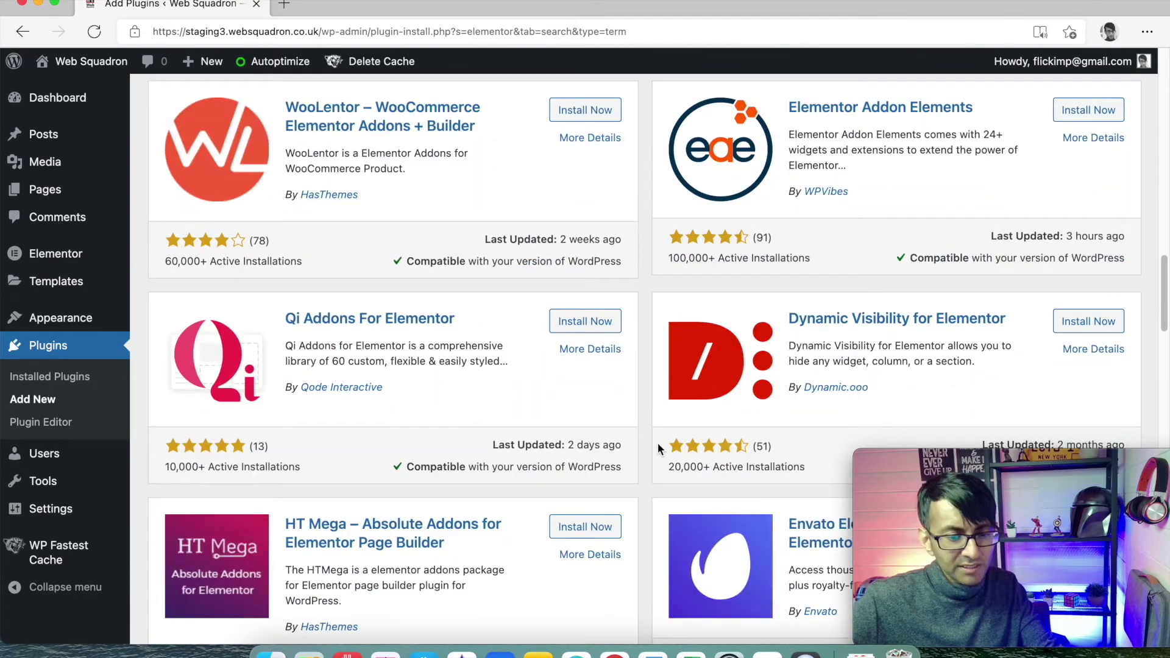
pyautogui.scroll(20, 656, 444)
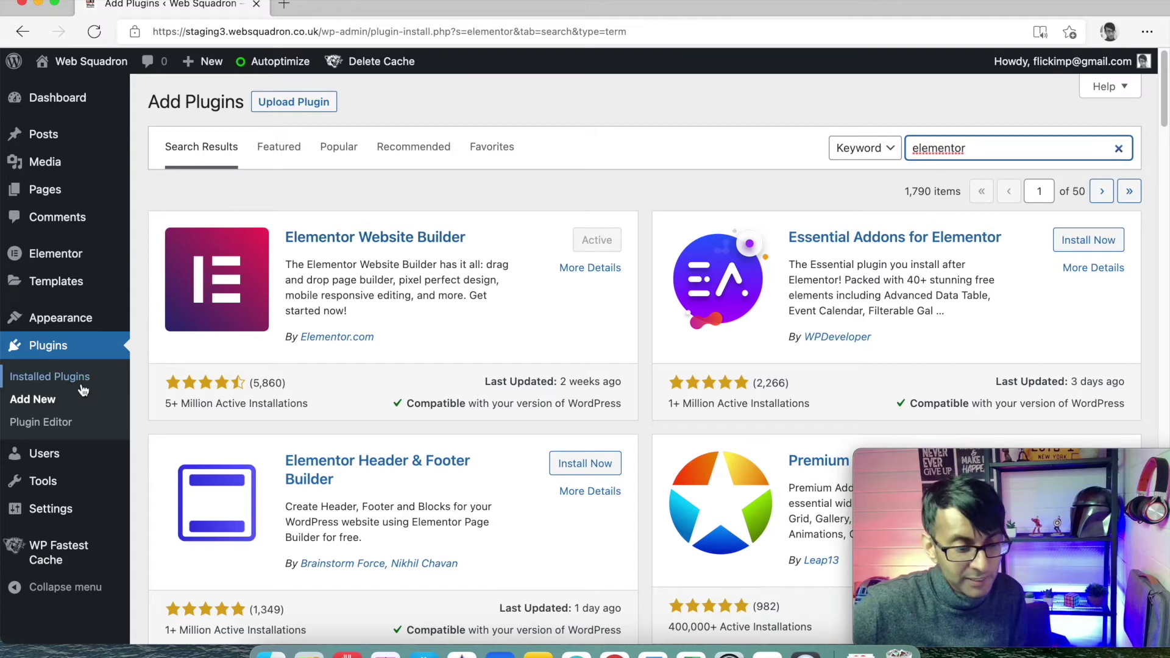
# Return to the list of installed plugins
pyautogui.click(57, 376)
pyautogui.scroll(-1, 524, 329)
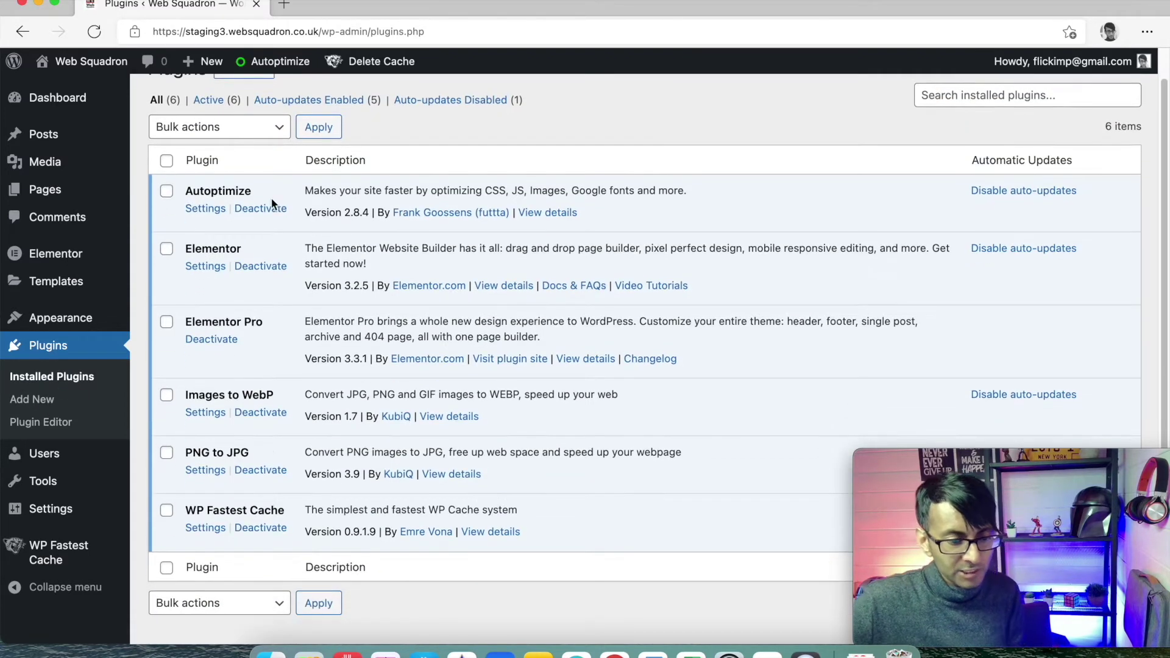
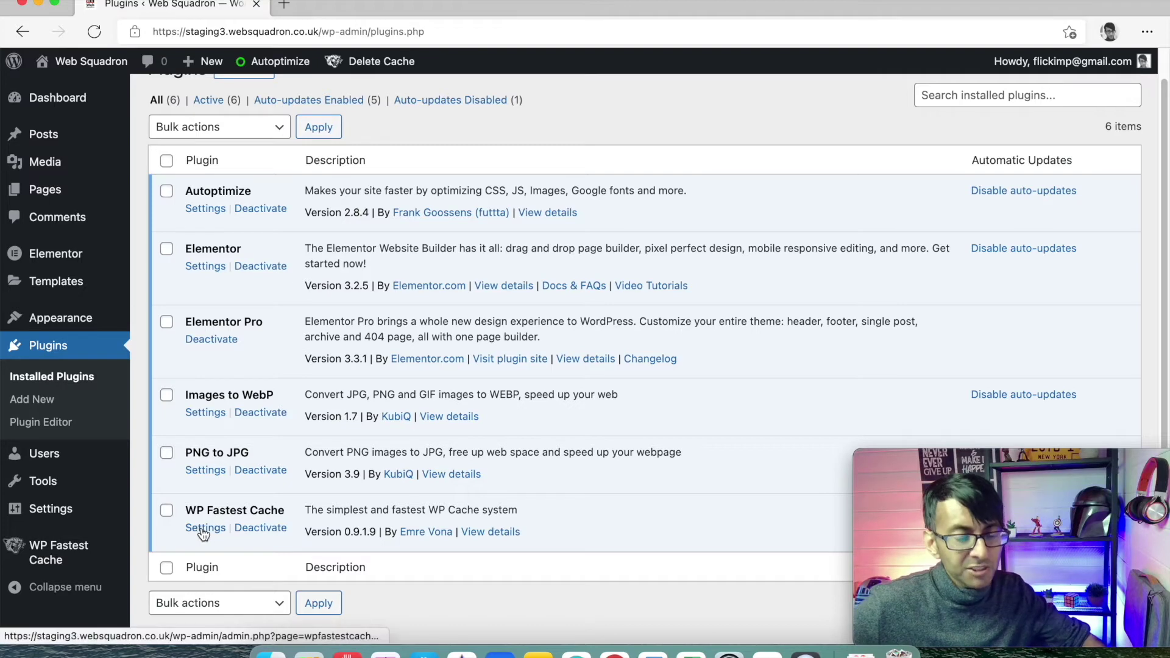
# Open the WP Fastest Cache plugin's settings and switch the Cache System option off and back on
pyautogui.click(204, 530)
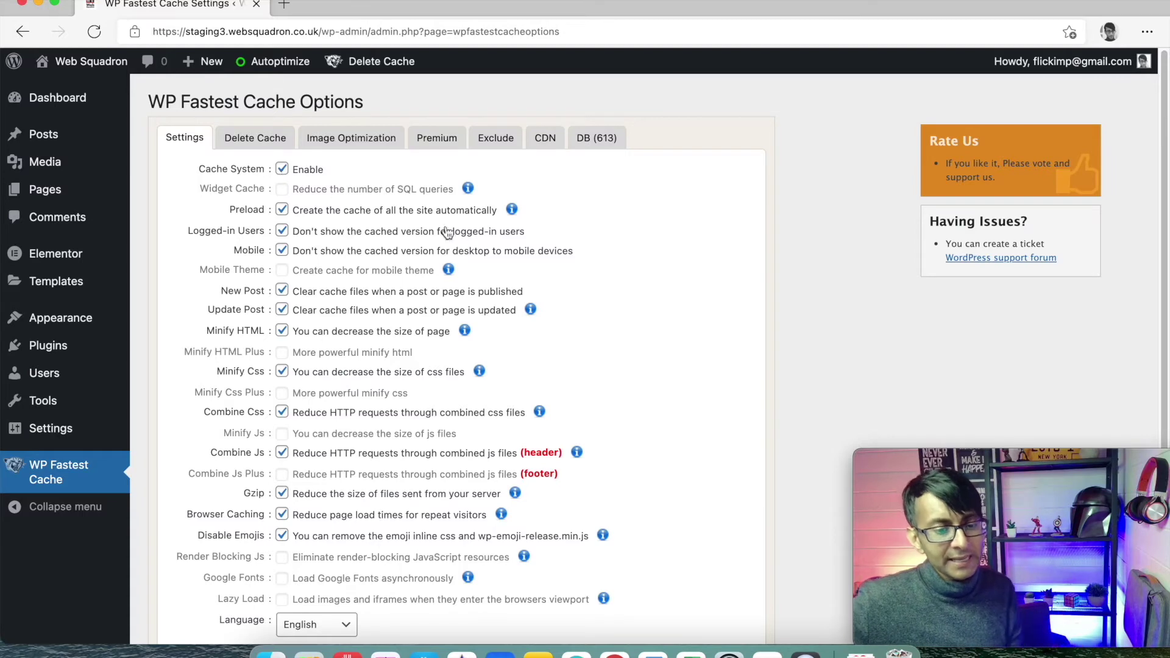
pyautogui.scroll(-1, 284, 173)
pyautogui.click(283, 166)
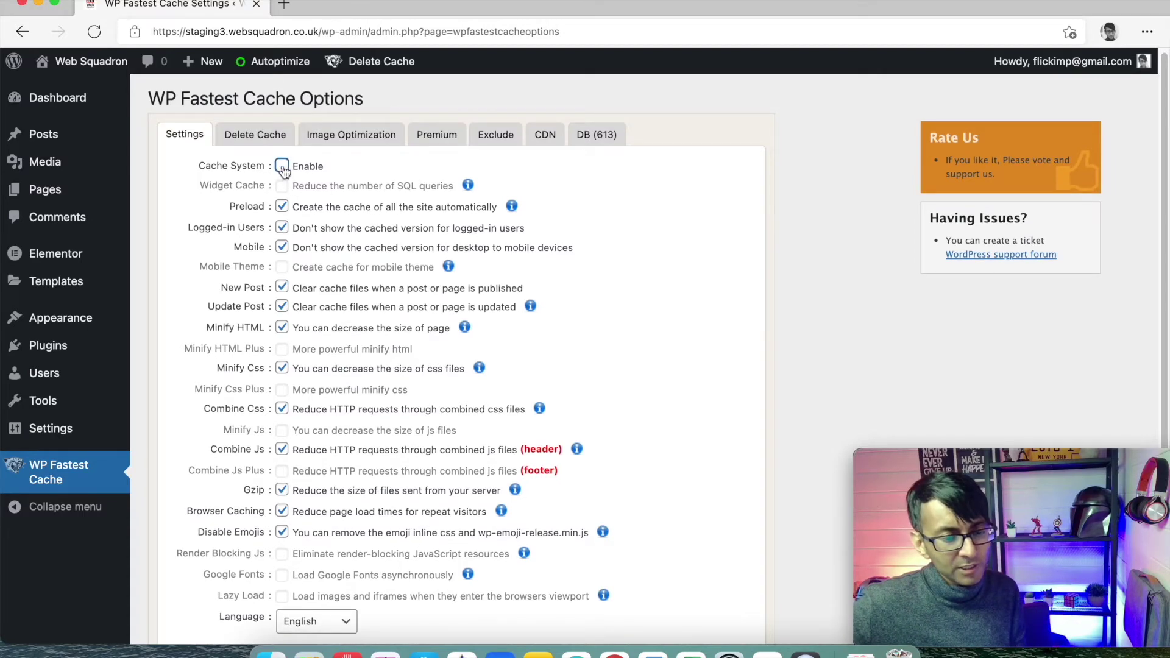
# Re-enable Preload for automatic cache creation and add Pages and Posts to the preloaded content
pyautogui.click(282, 207)
pyautogui.click(282, 207)
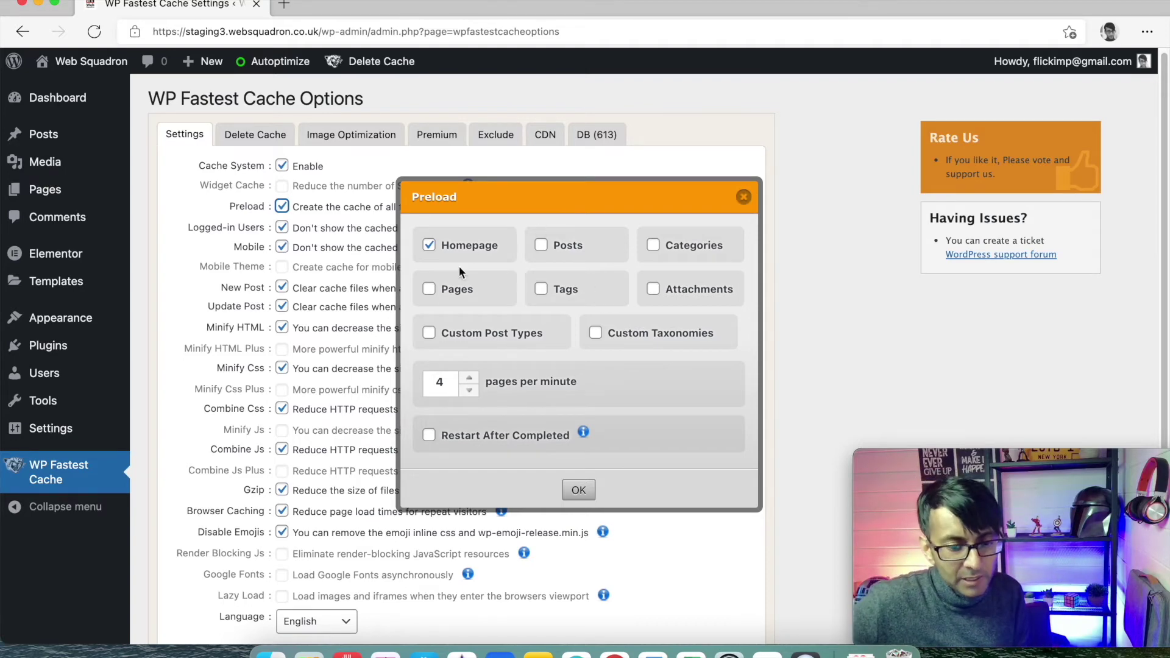
pyautogui.click(434, 293)
pyautogui.click(541, 246)
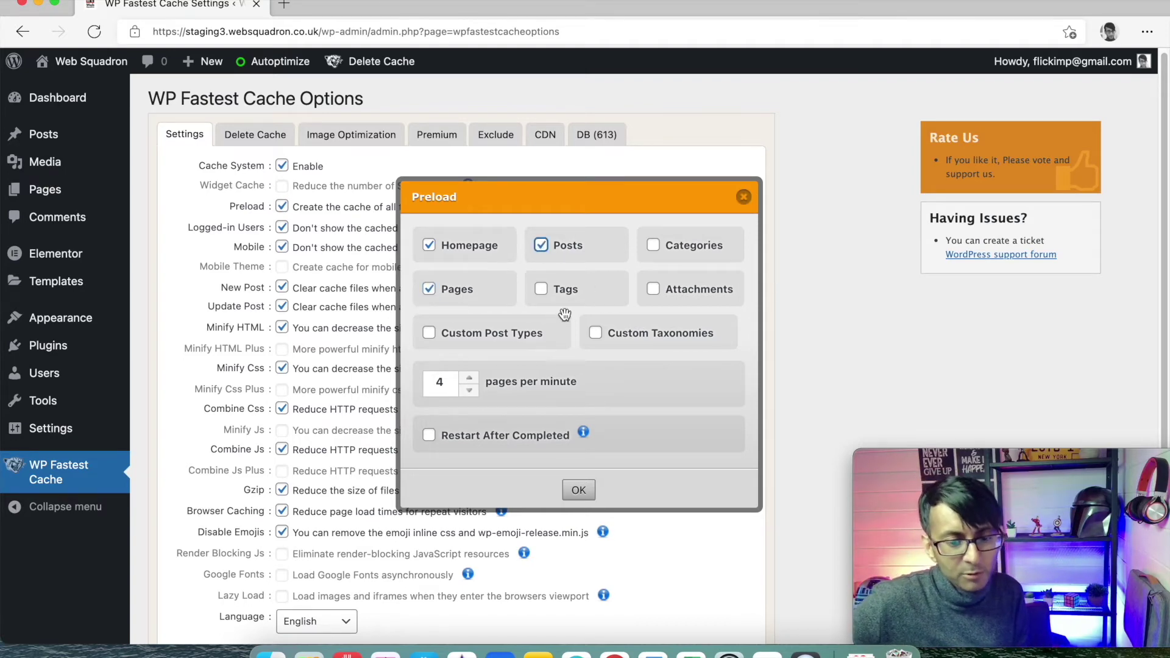
pyautogui.click(585, 492)
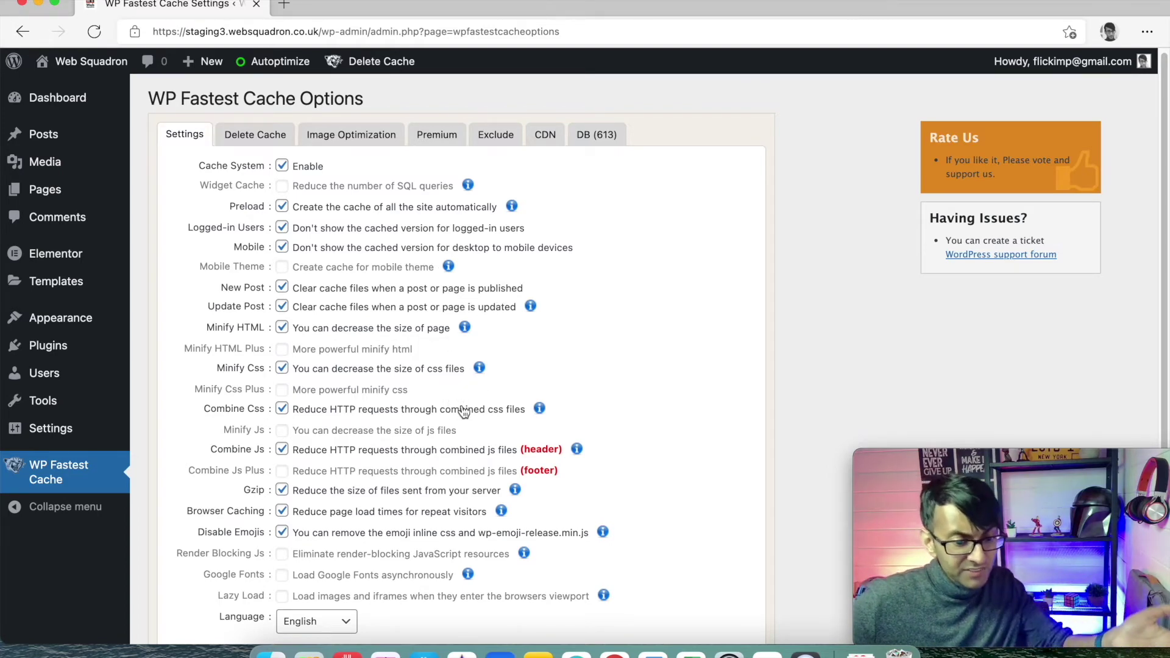
# Review the remaining WP Fastest Cache options and submit the settings
pyautogui.scroll(-1, 478, 534)
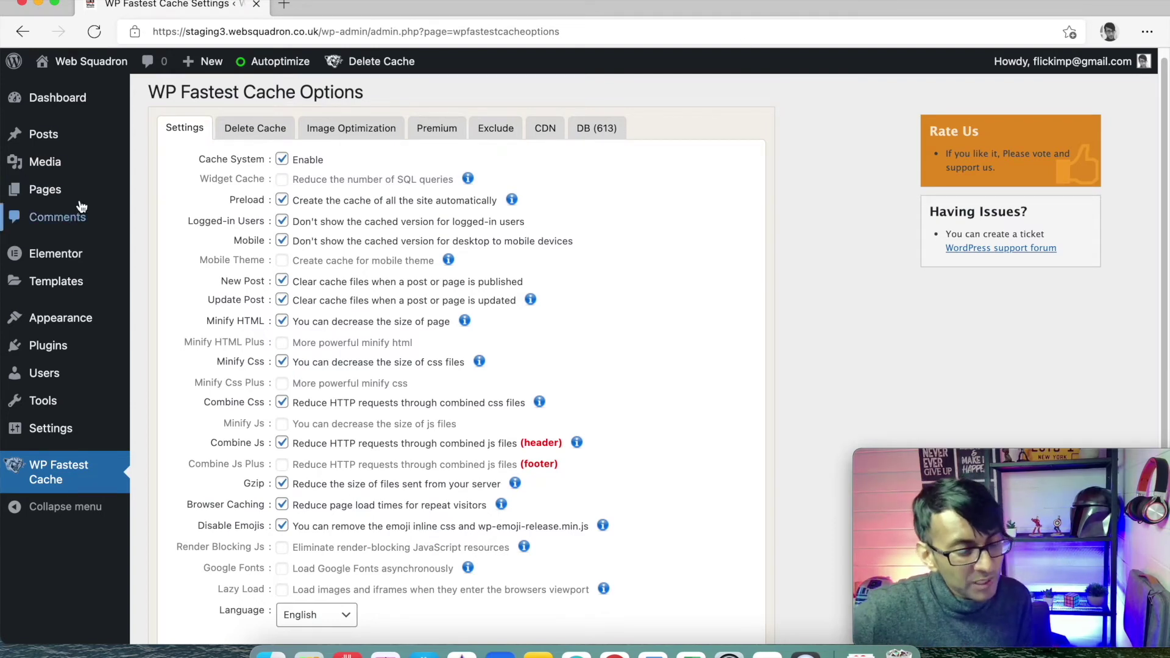
pyautogui.moveTo(52, 174)
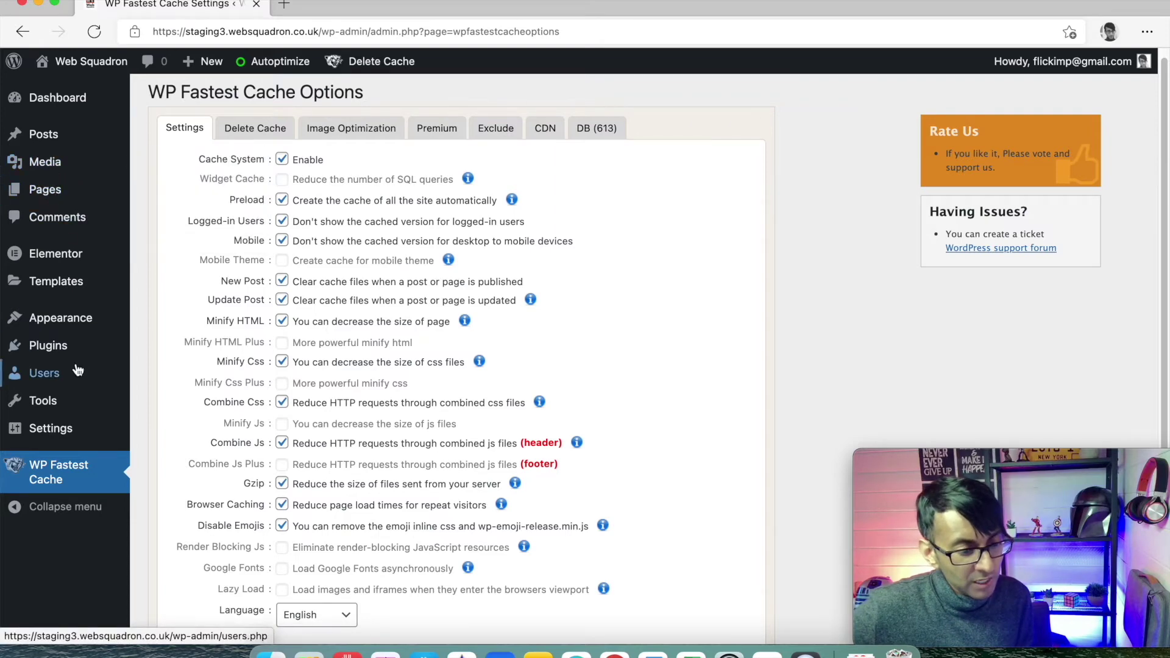
pyautogui.scroll(-4, 496, 472)
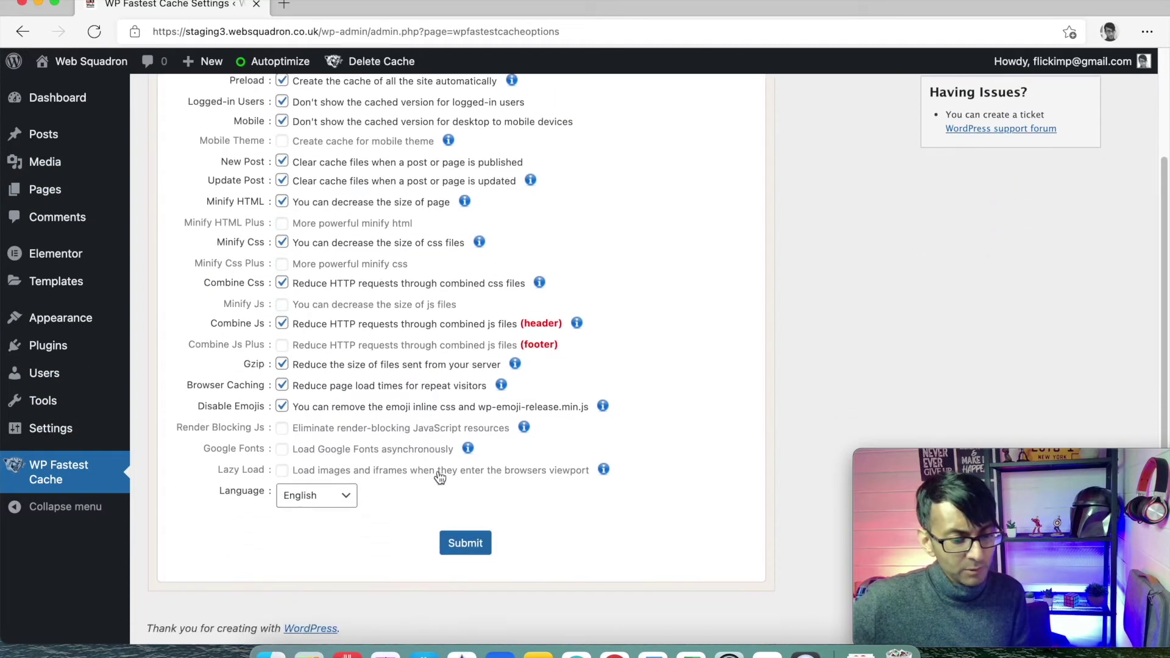
pyautogui.click(465, 541)
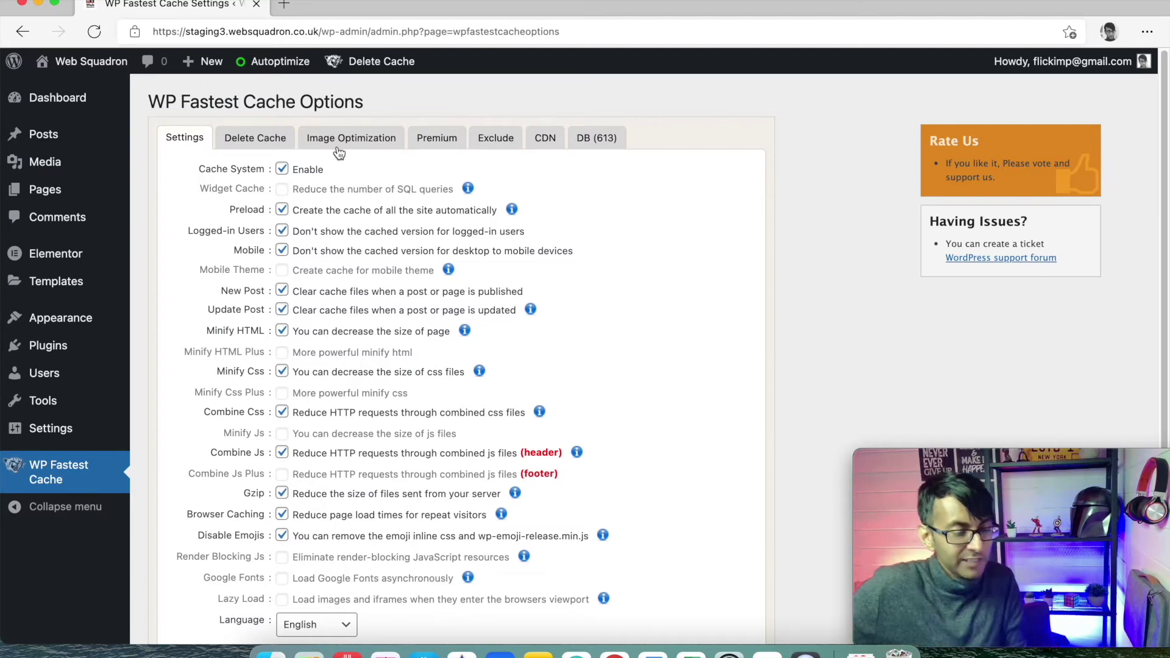
# Return to the list of installed plugins and open the Autoptimize settings
pyautogui.moveTo(55, 346)
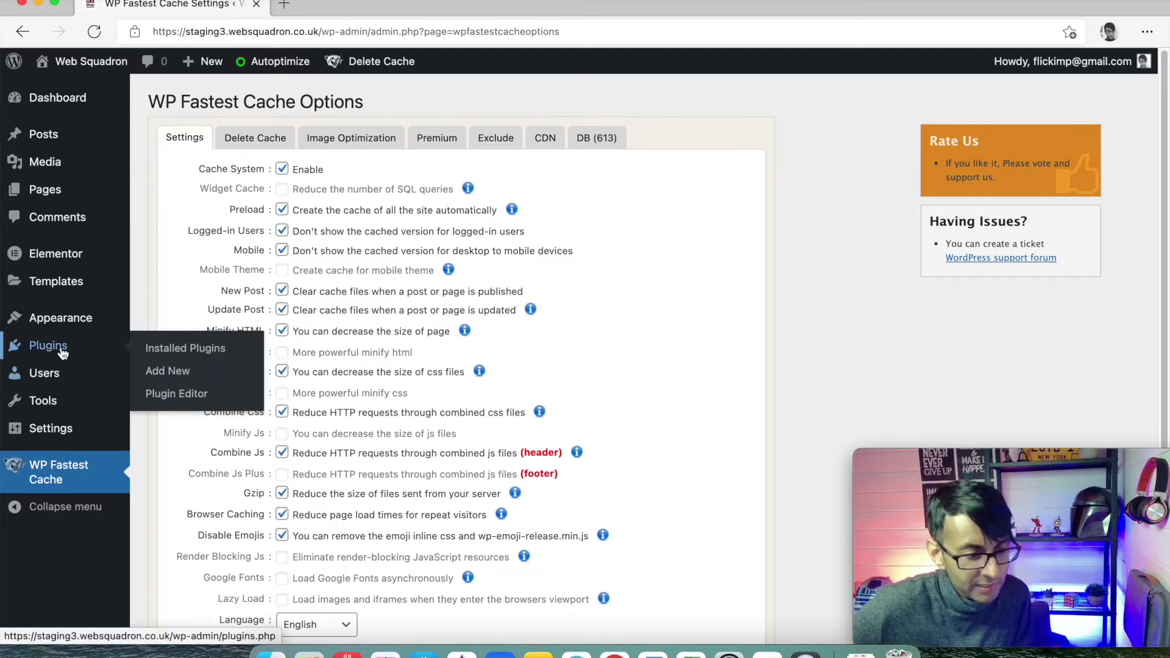
pyautogui.click(173, 352)
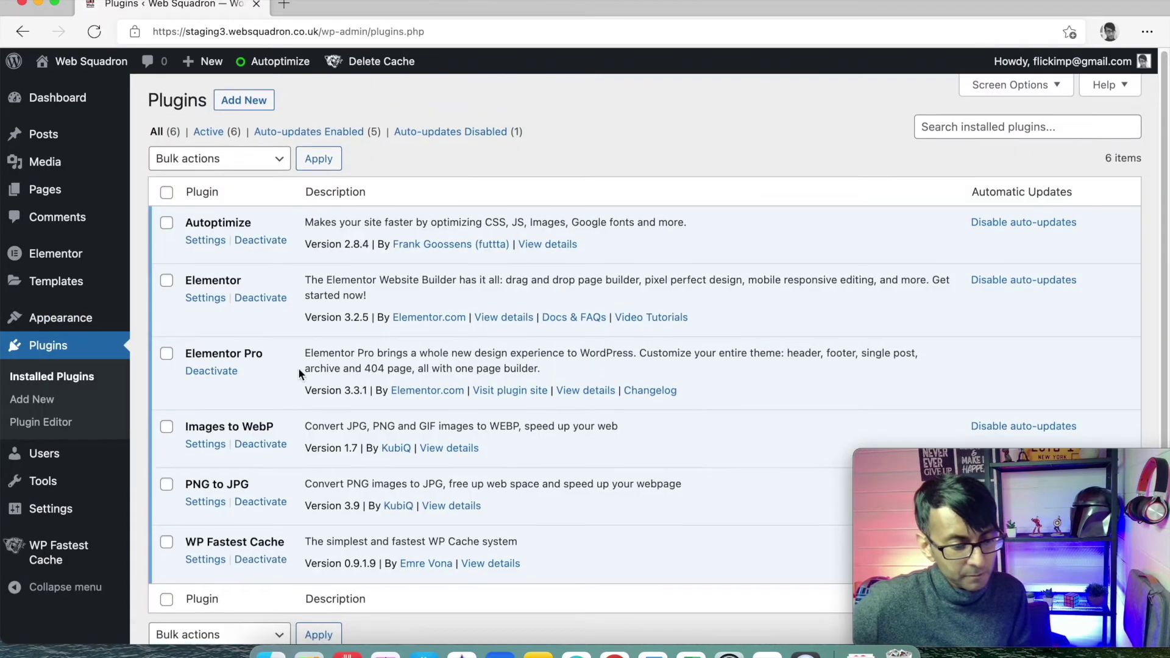
pyautogui.click(212, 239)
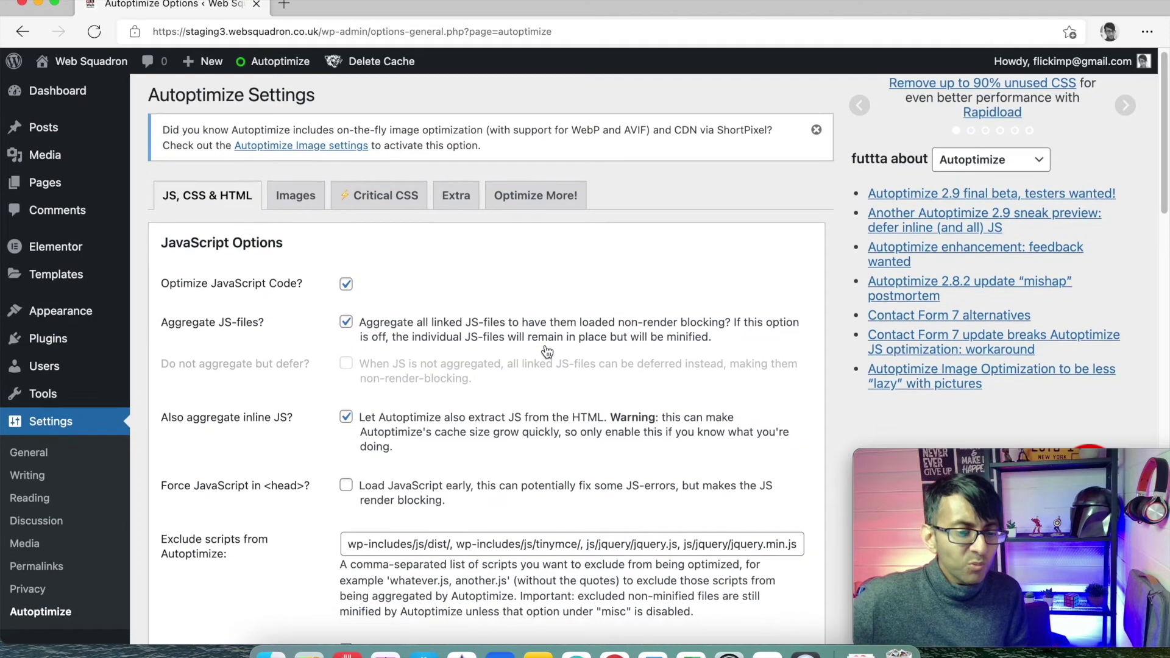
# Examine Autoptimize's JavaScript options, including JS aggregation and the list of scripts excluded from optimization
pyautogui.scroll(-1, 546, 352)
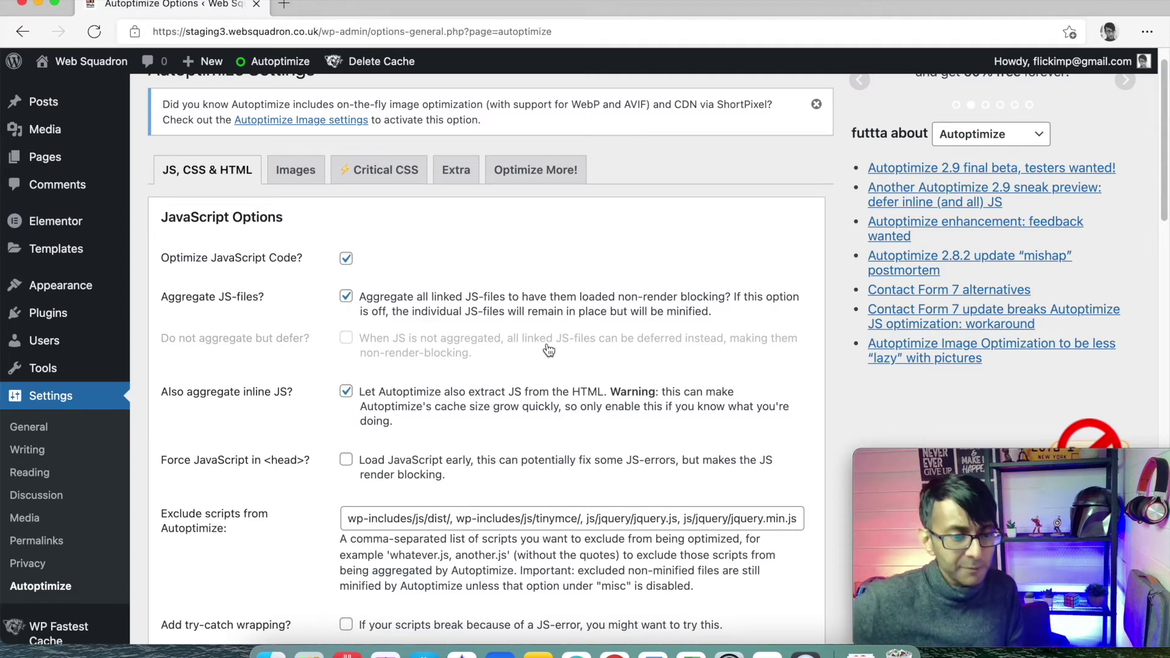
pyautogui.scroll(-1, 366, 257)
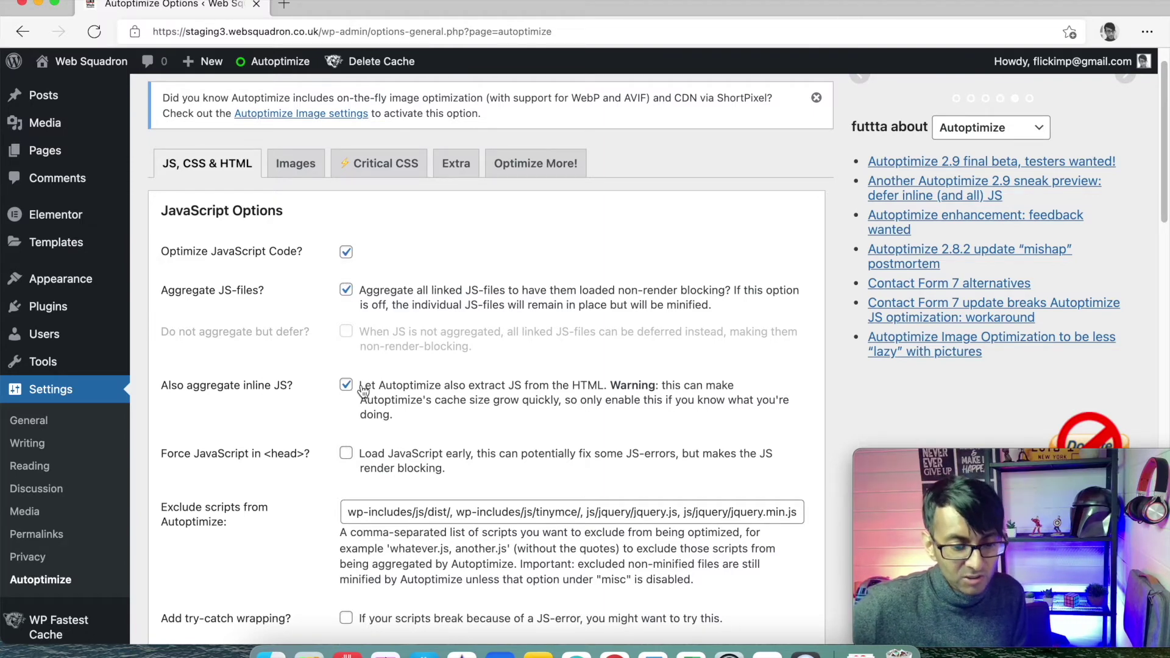
pyautogui.scroll(-1, 487, 393)
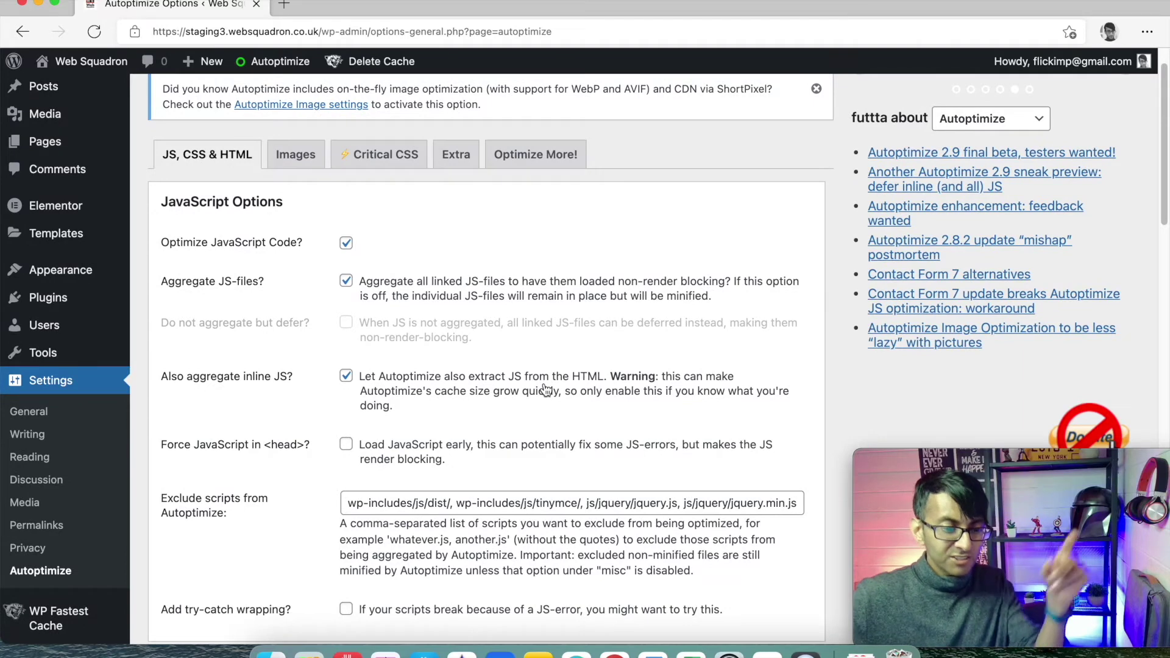
pyautogui.scroll(-2, 545, 390)
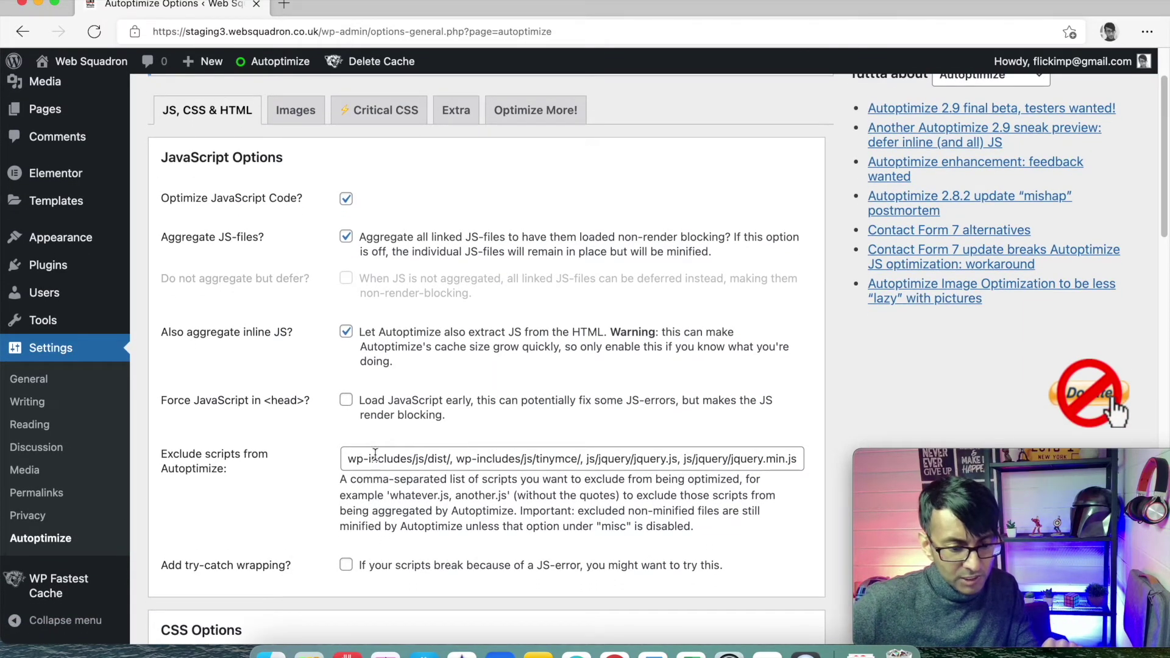
pyautogui.moveTo(348, 458); pyautogui.dragTo(635, 458)
pyautogui.scroll(-2, 600, 458)
pyautogui.scroll(-15, 600, 458)
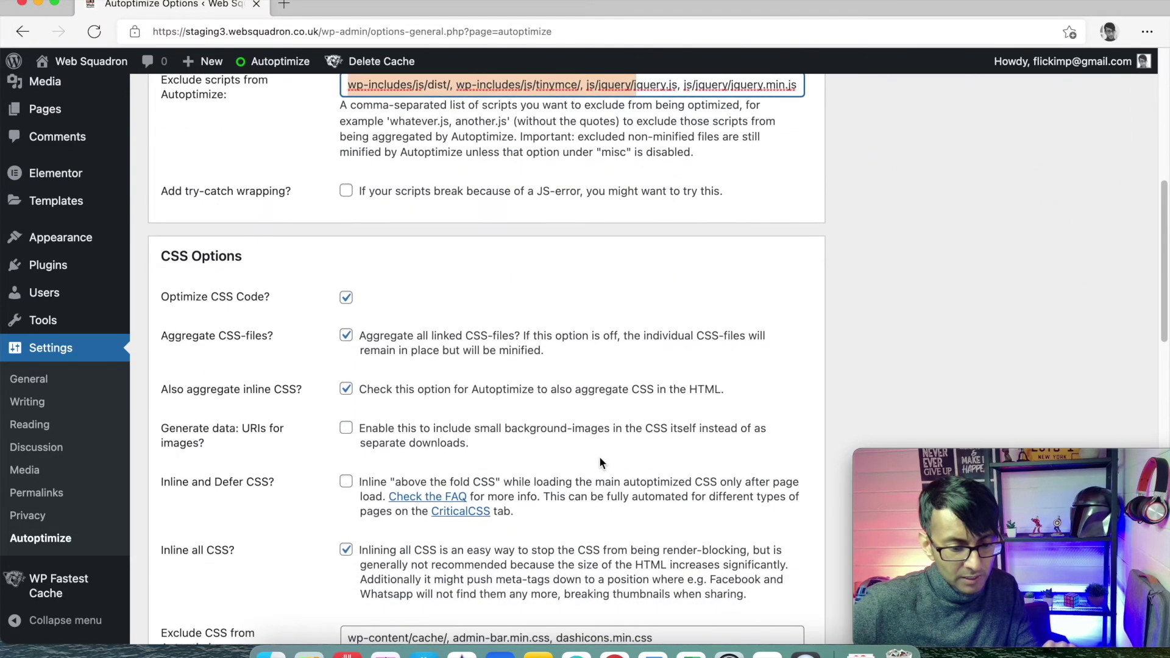
pyautogui.scroll(-8, 598, 456)
pyautogui.scroll(20, 598, 456)
pyautogui.scroll(-13, 546, 411)
pyautogui.moveTo(428, 206); pyautogui.dragTo(705, 208)
pyautogui.scroll(3, 698, 262)
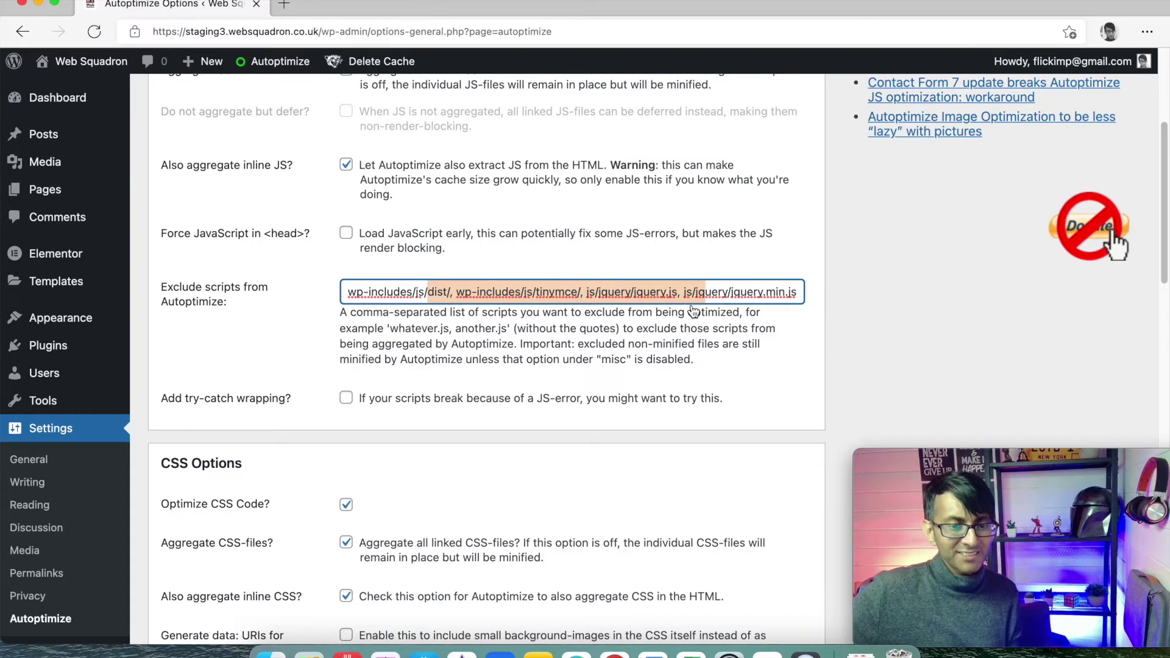
pyautogui.scroll(3, 693, 311)
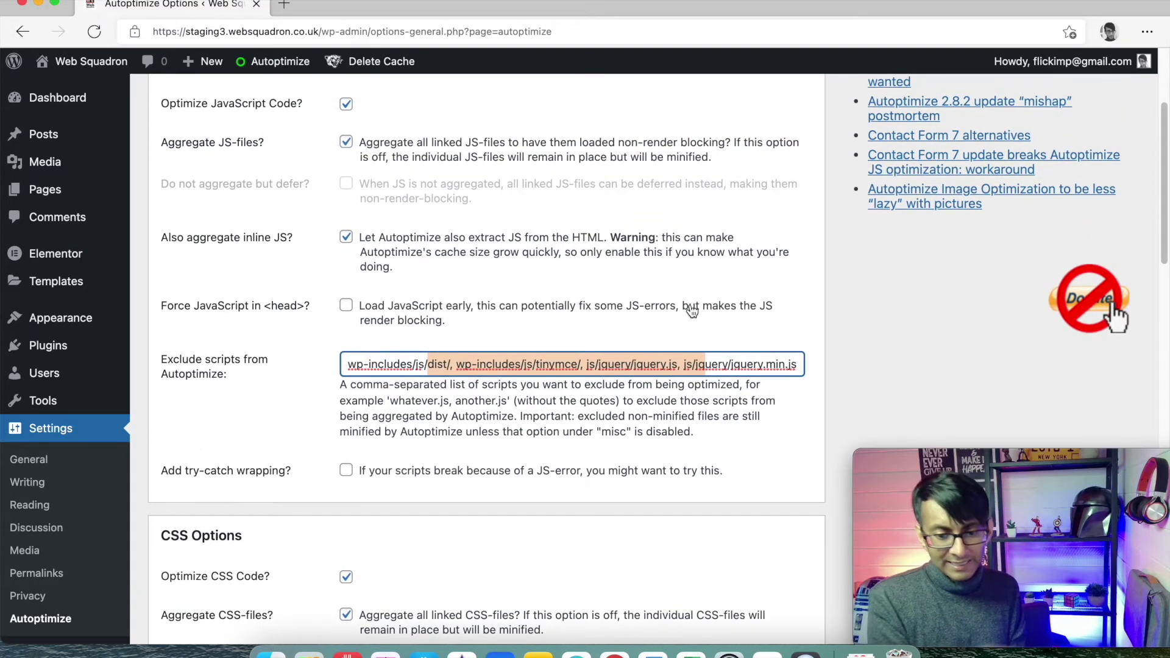
# Append wp-content/uploads to the list of CSS excluded from Autoptimize
pyautogui.scroll(-10, 659, 349)
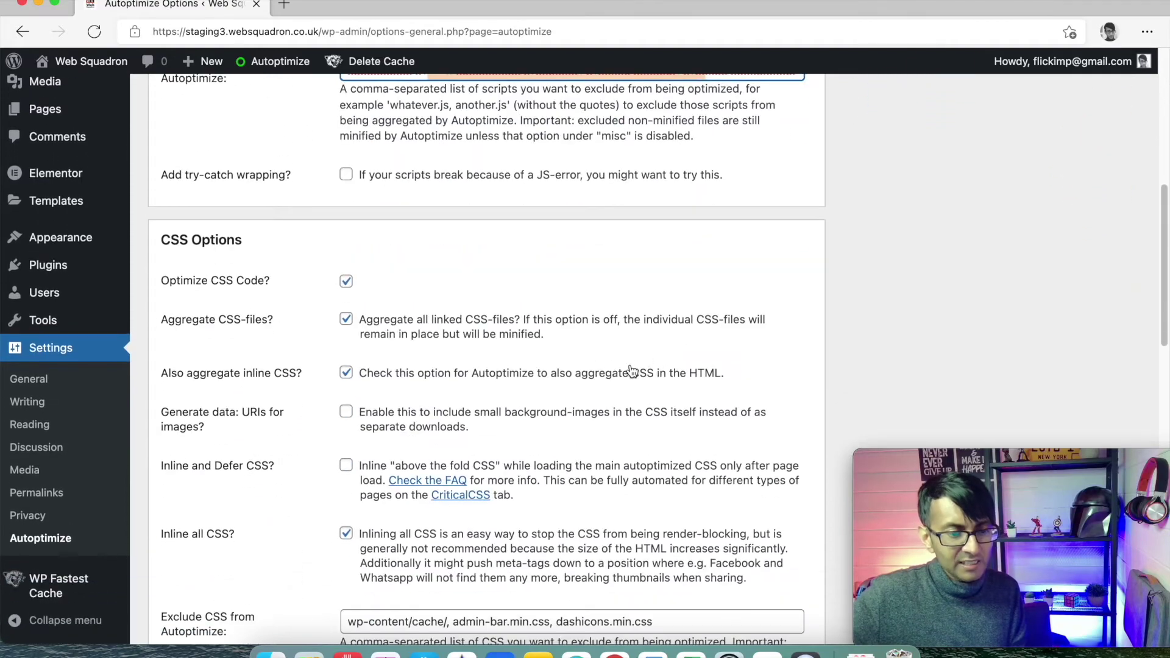
pyautogui.scroll(-2, 630, 365)
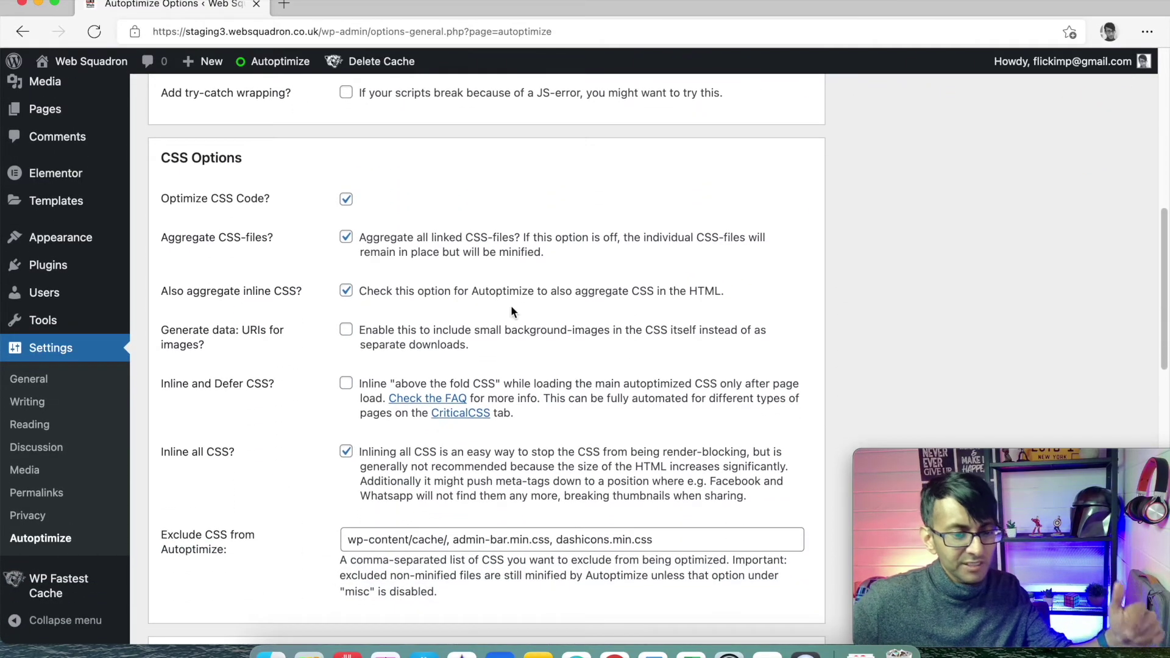
pyautogui.scroll(-1, 668, 280)
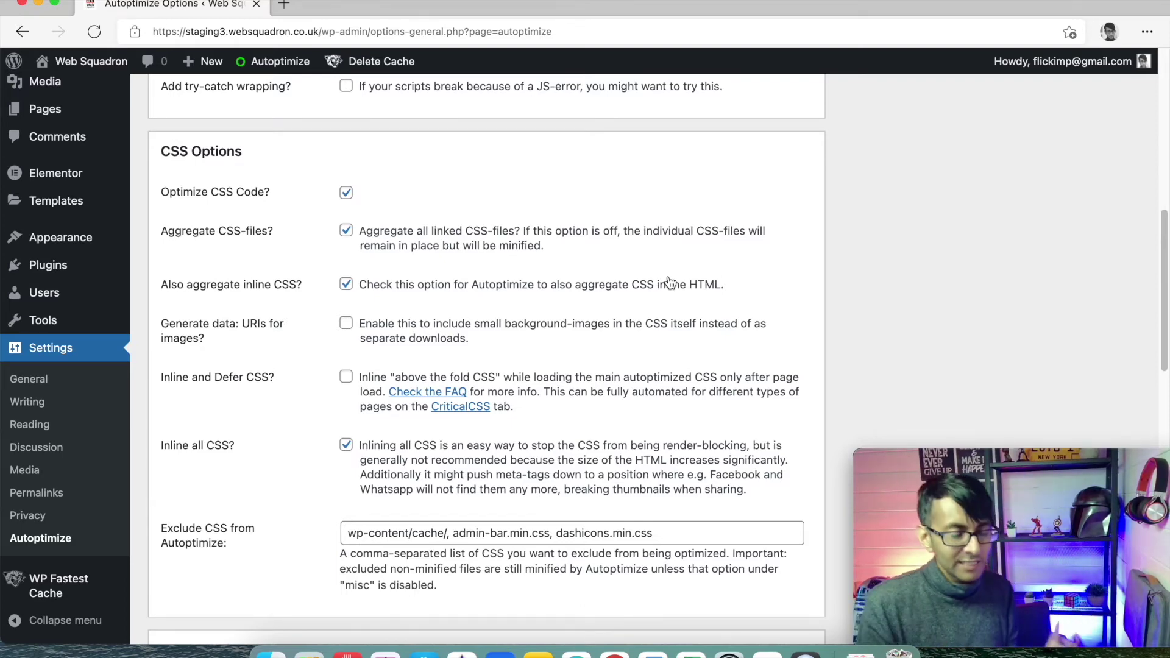
pyautogui.scroll(-1, 694, 332)
pyautogui.scroll(-5, 702, 337)
pyautogui.click(685, 327)
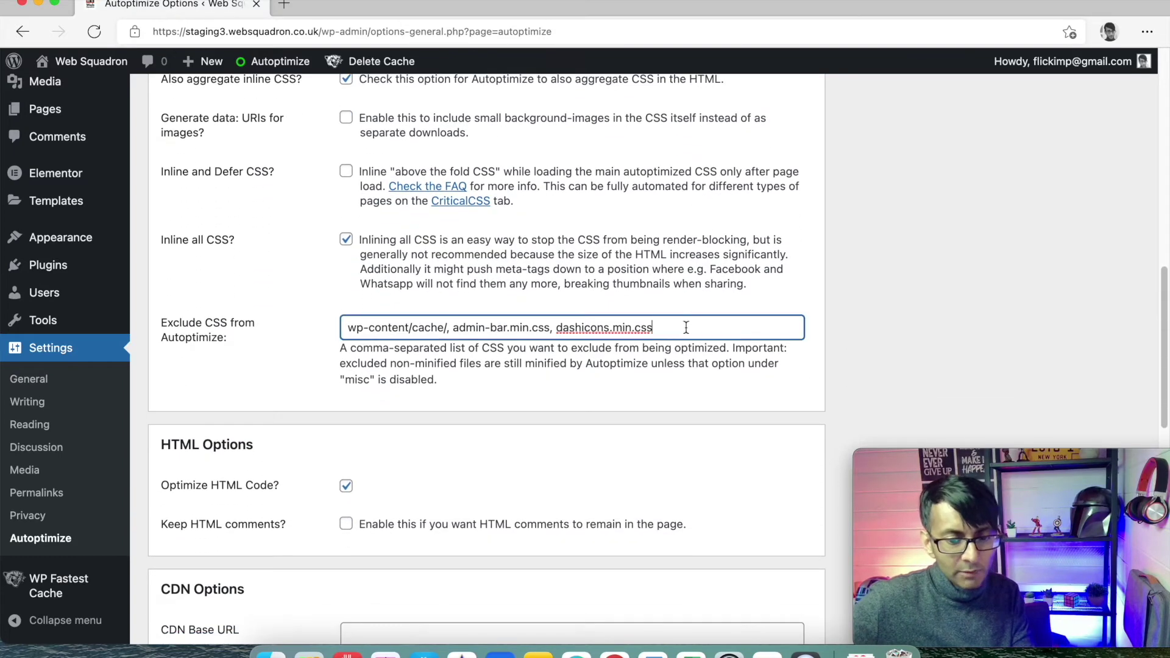
pyautogui.write('dashicons.min.css, wp')
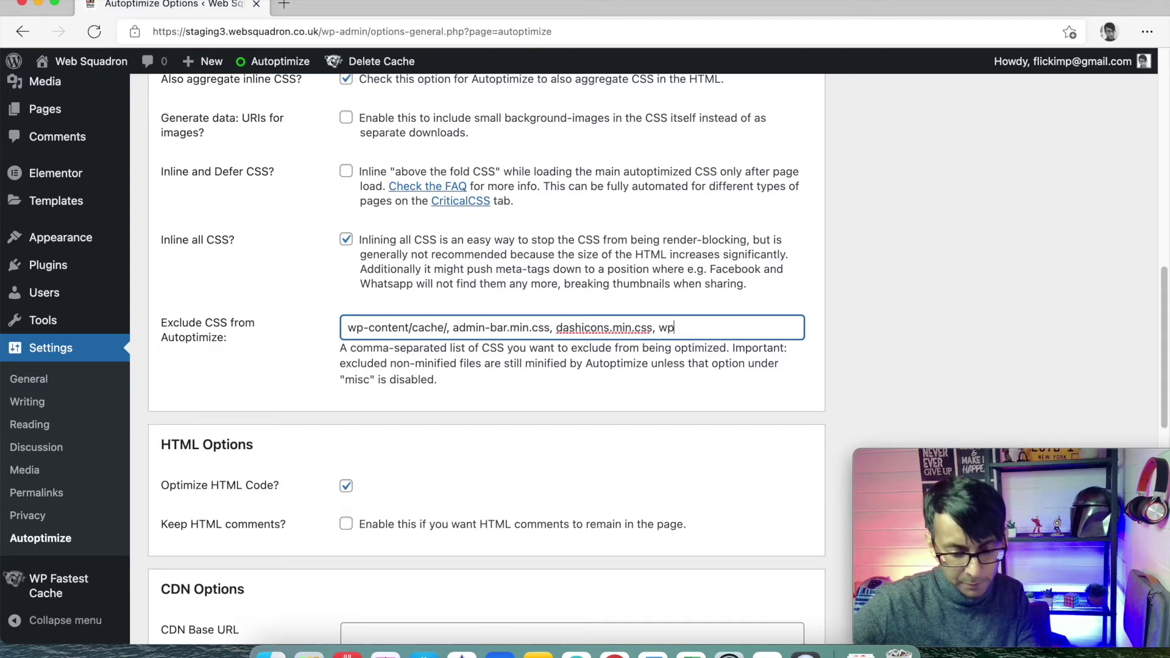
pyautogui.write('-content/uploads')
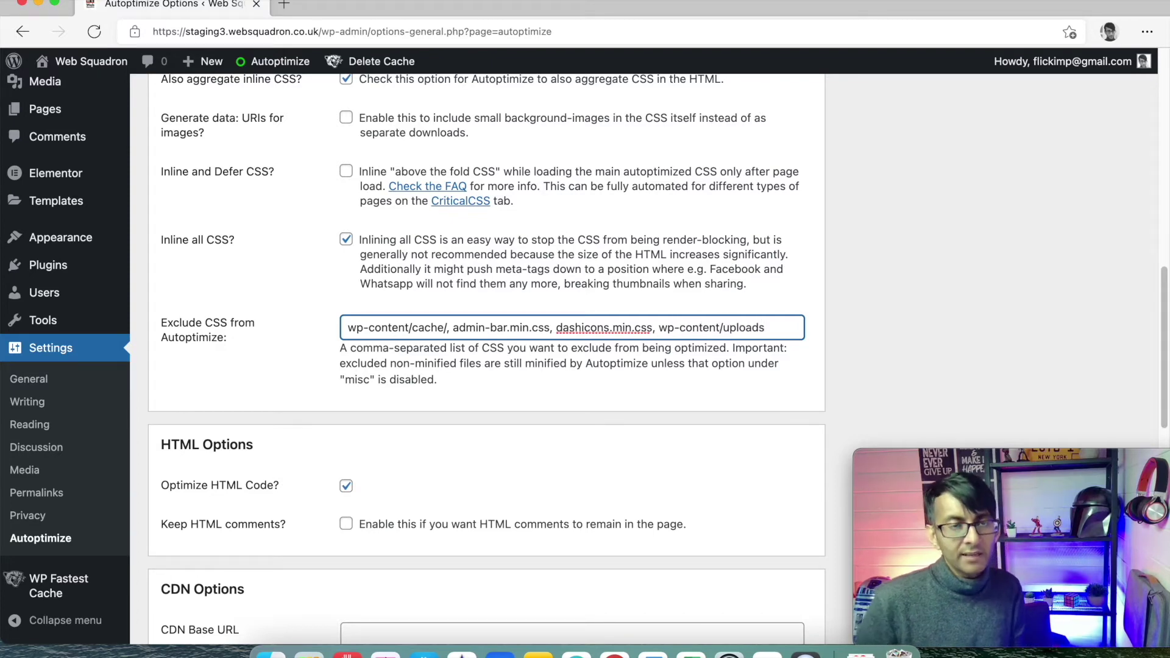
# Remove the wp-content/uploads entry from Autoptimize's CSS exclusion list
pyautogui.press('BackSpace')
pyautogui.press('BackSpace')
pyautogui.press('BackSpace')
pyautogui.press('BackSpace')
pyautogui.press('BackSpace')
pyautogui.press('BackSpace')
pyautogui.press('BackSpace')
pyautogui.press('BackSpace')
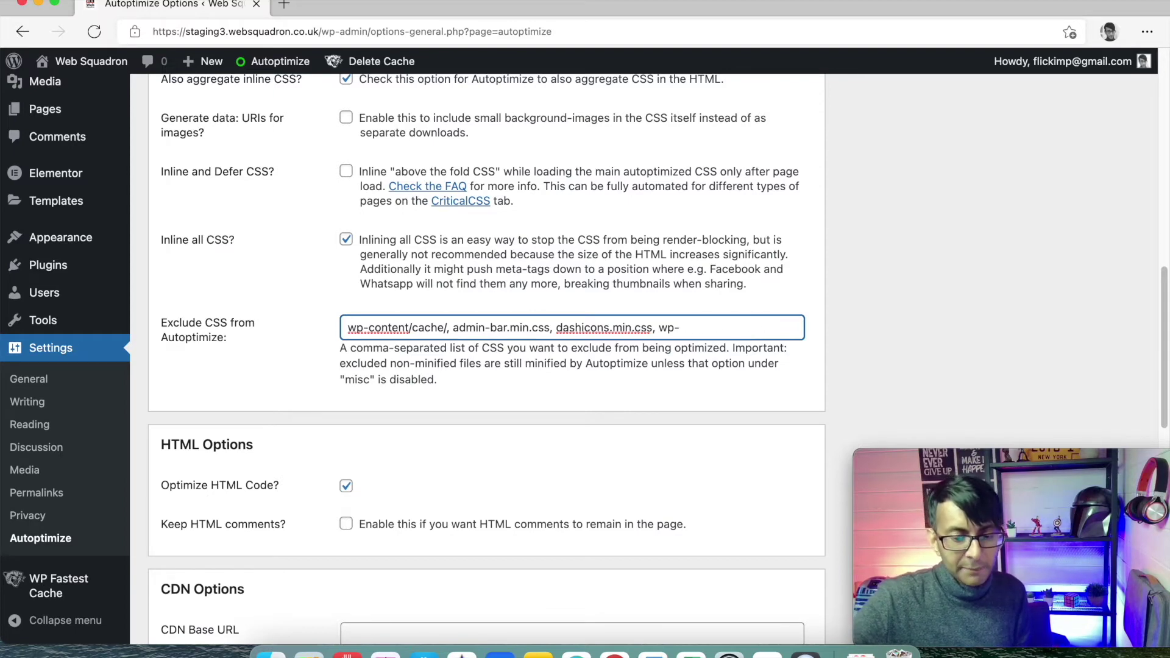
pyautogui.press('BackSpace')
pyautogui.press('BackSpace')
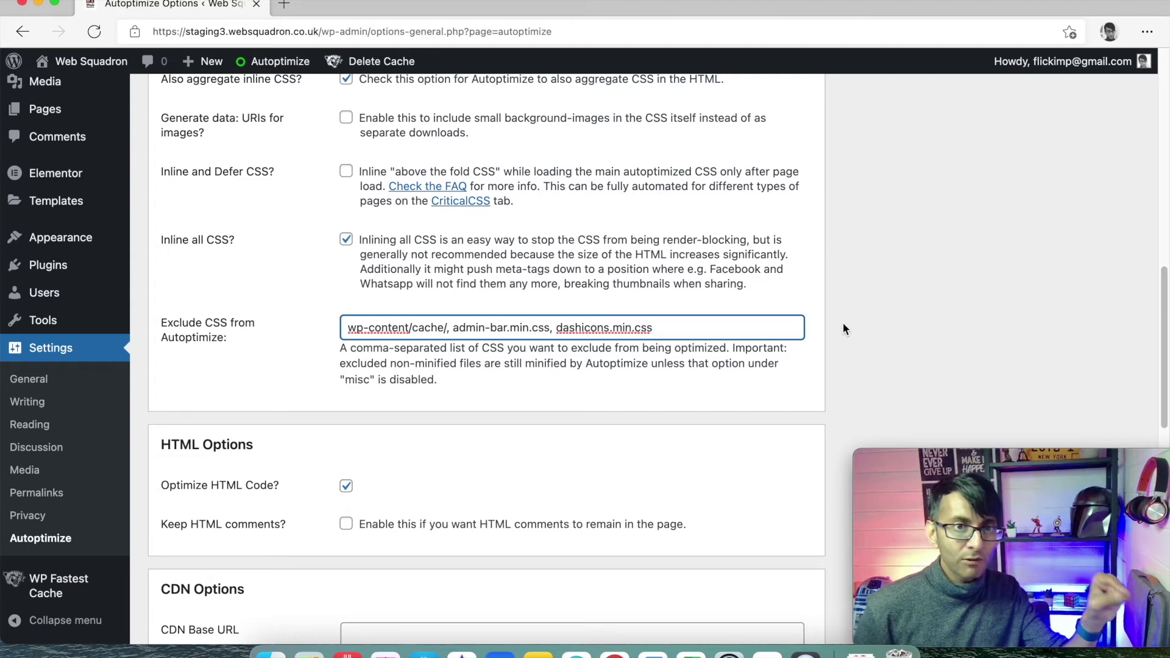
# Review Autoptimize's HTML, CDN and miscellaneous options, and save the changes while emptying the cache
pyautogui.scroll(-2, 866, 338)
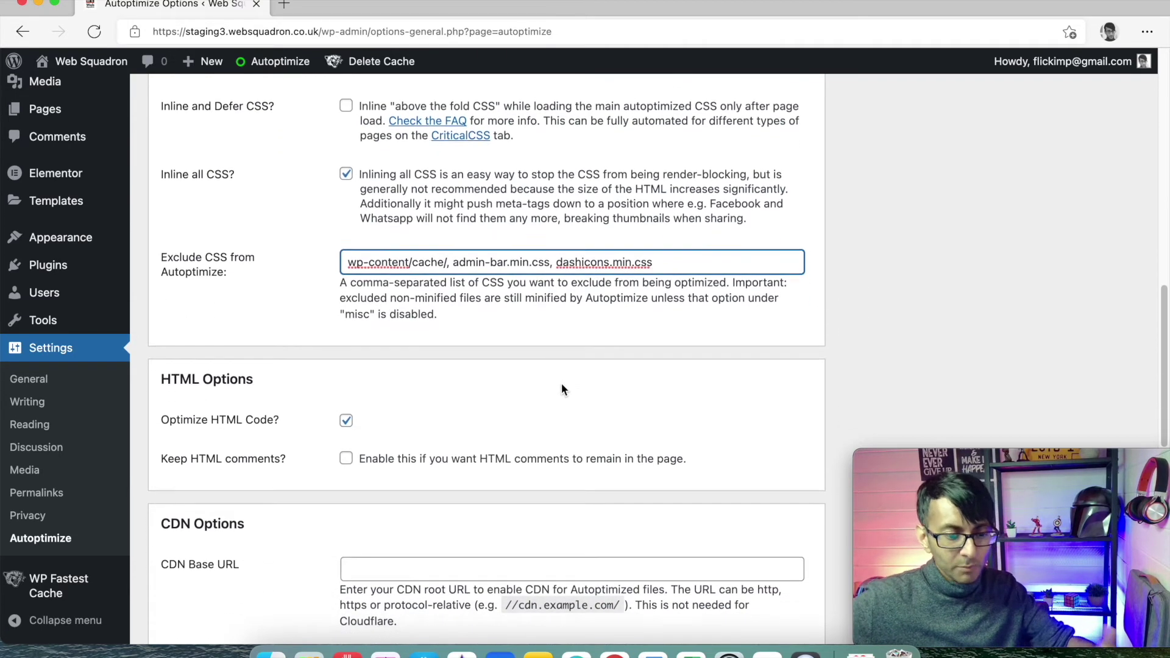
pyautogui.scroll(-8, 561, 383)
pyautogui.scroll(-3, 433, 280)
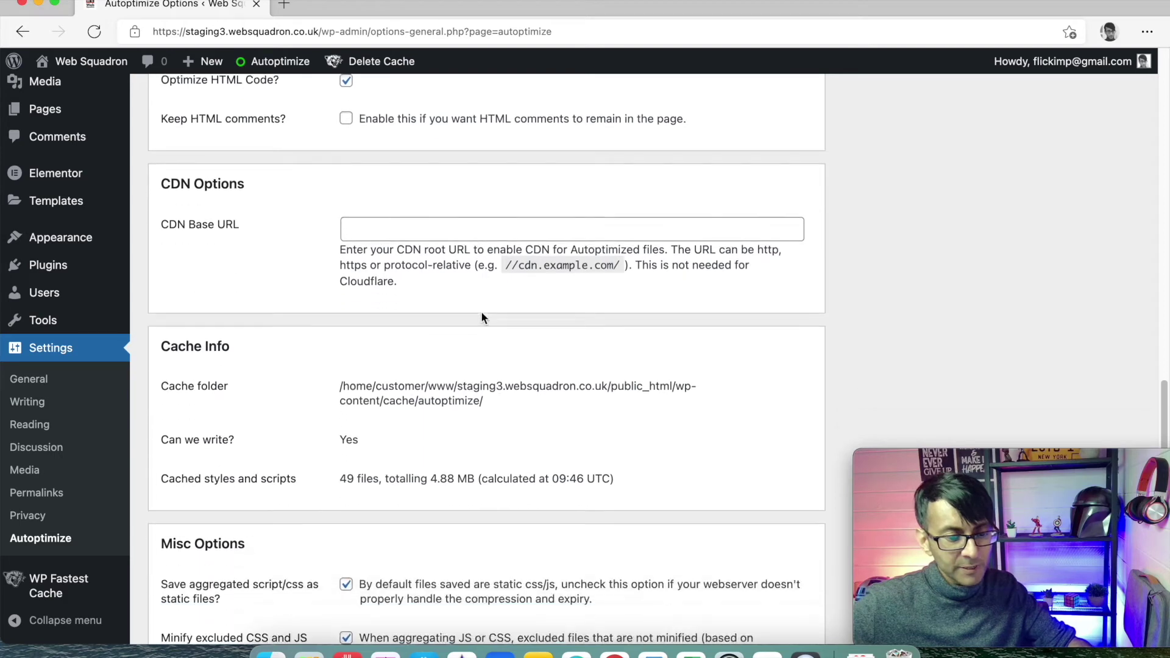
pyautogui.scroll(-7, 480, 317)
pyautogui.scroll(-3, 486, 400)
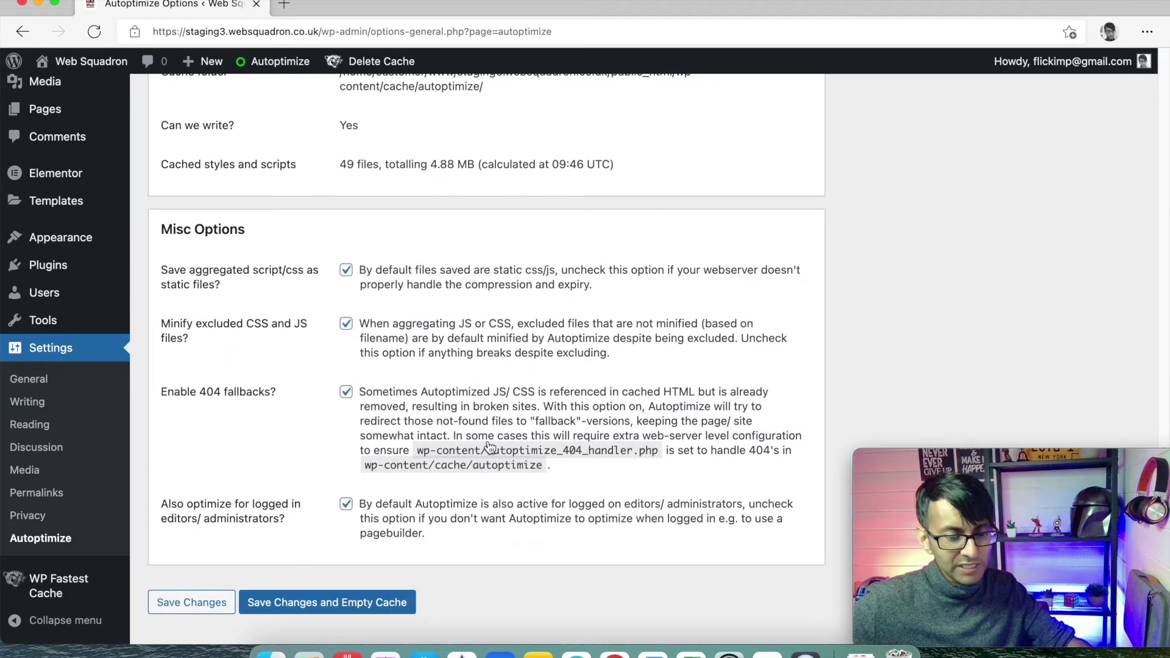
pyautogui.click(393, 608)
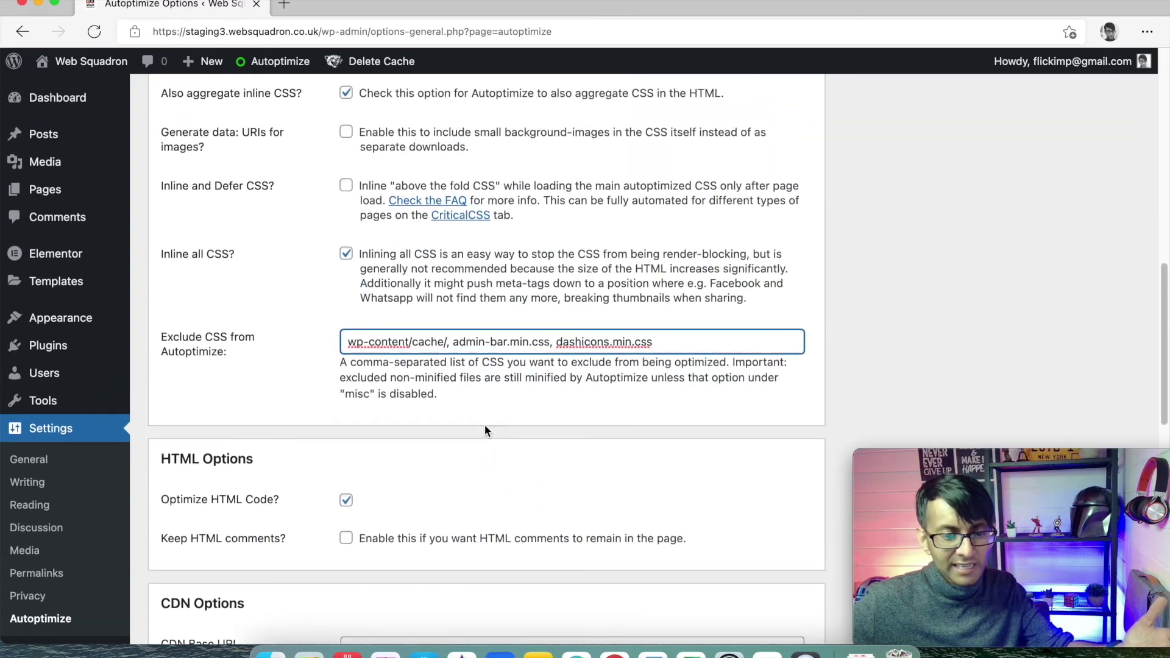
# Open Autoptimize's image optimization settings and examine the lazy-load options
pyautogui.scroll(10, 486, 414)
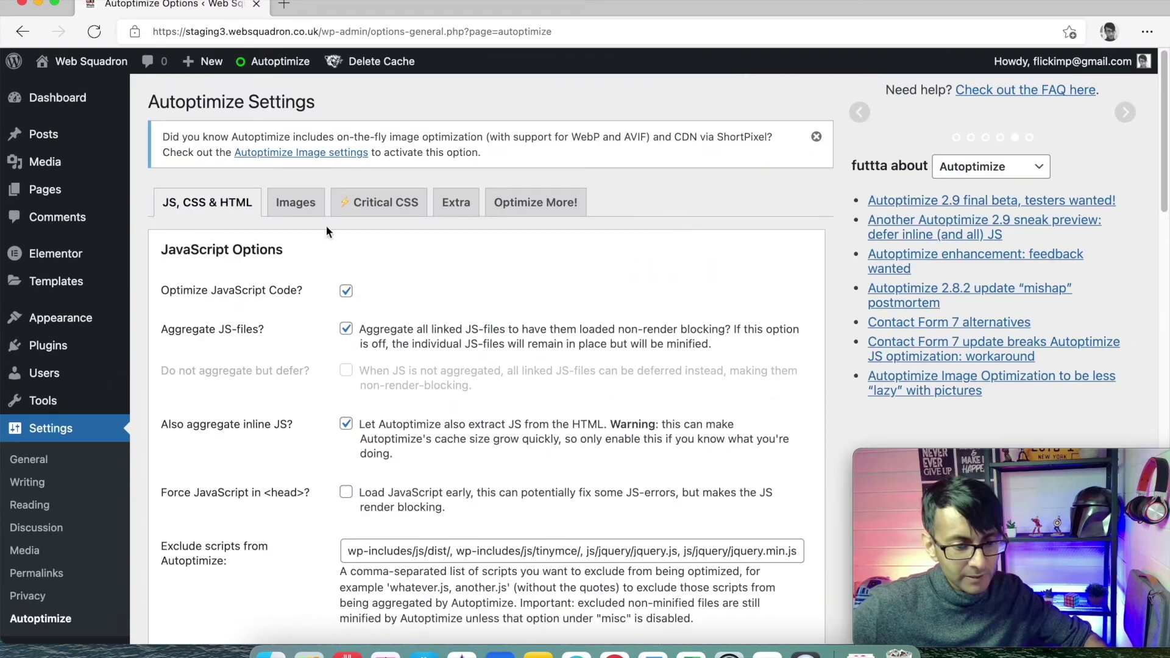
pyautogui.click(295, 201)
pyautogui.scroll(-1, 564, 361)
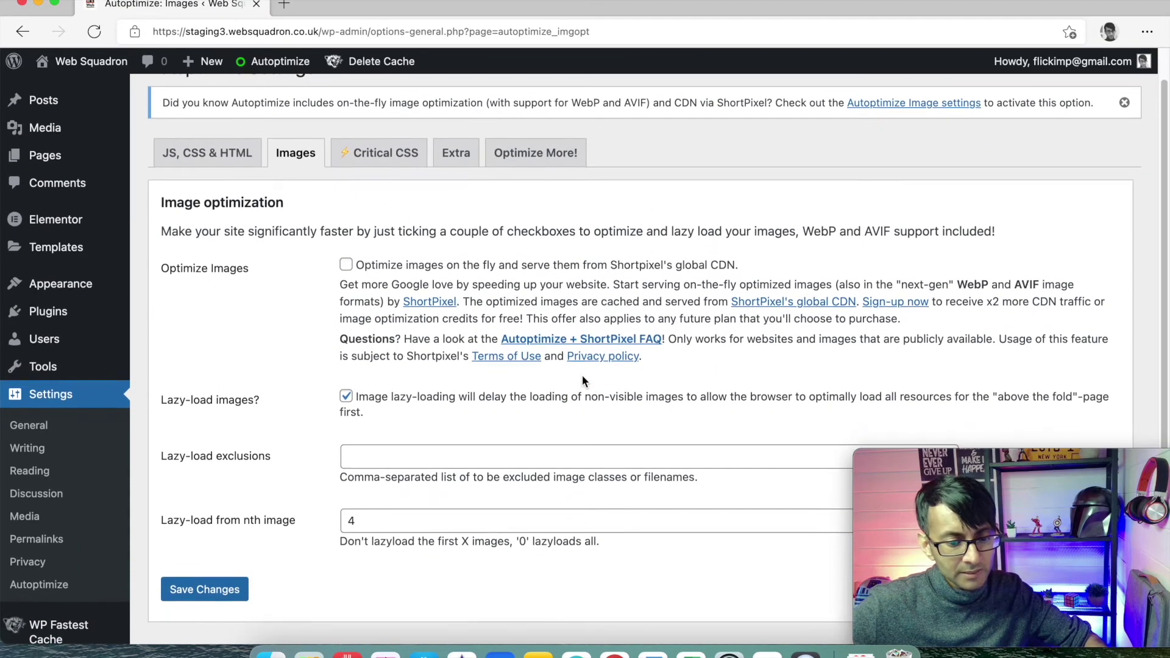
pyautogui.scroll(-1, 601, 410)
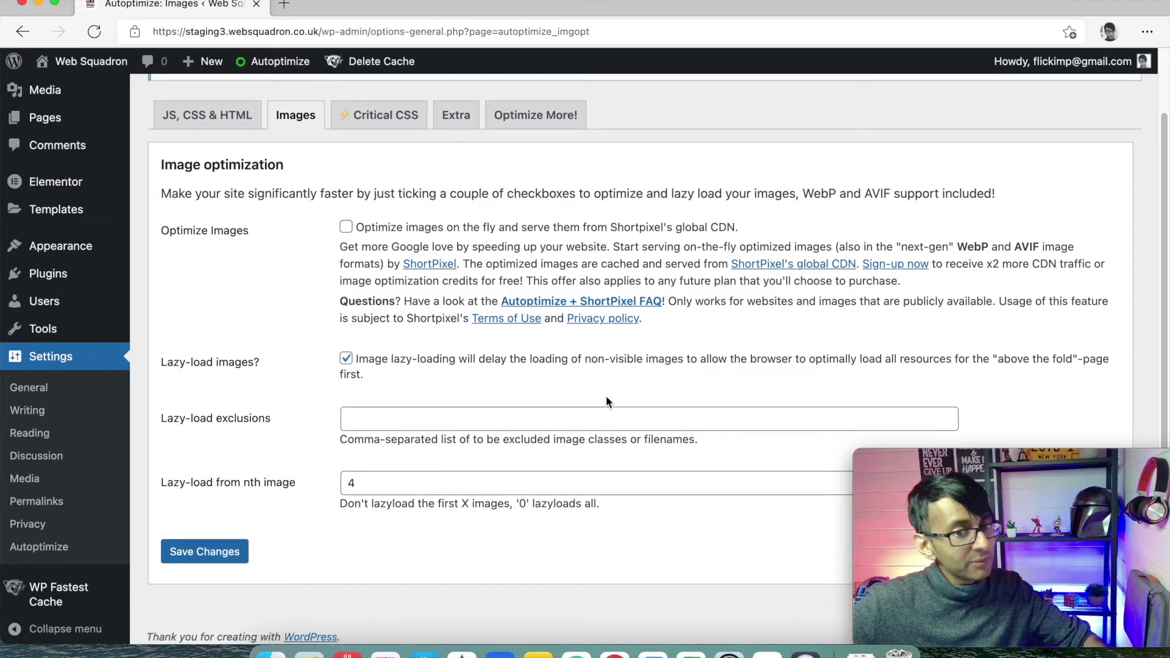
# Turn Autoptimize's image lazy-loading off and back on to show how its dependent options respond
pyautogui.scroll(-1, 579, 390)
pyautogui.click(346, 349)
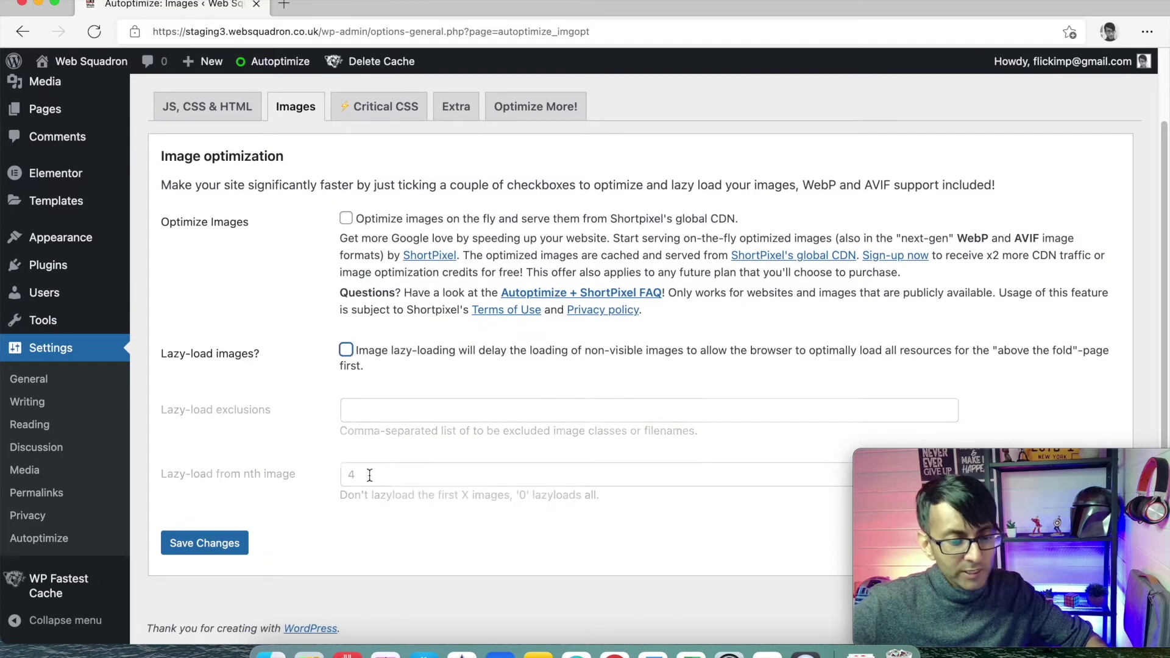
pyautogui.click(356, 479)
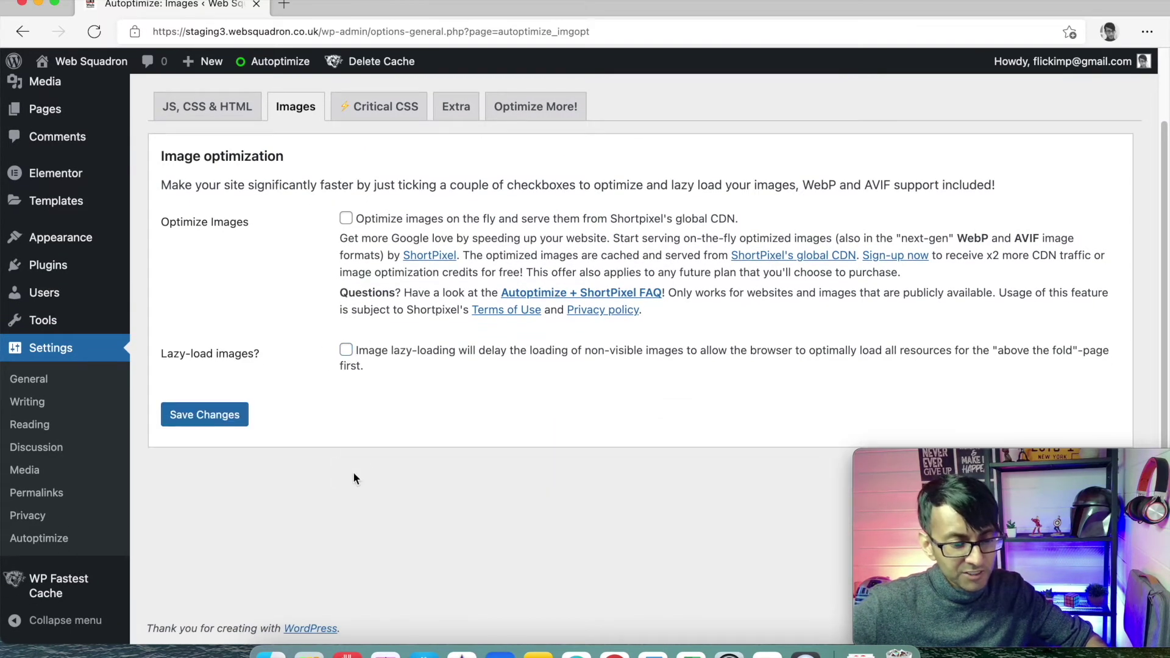
pyautogui.click(346, 351)
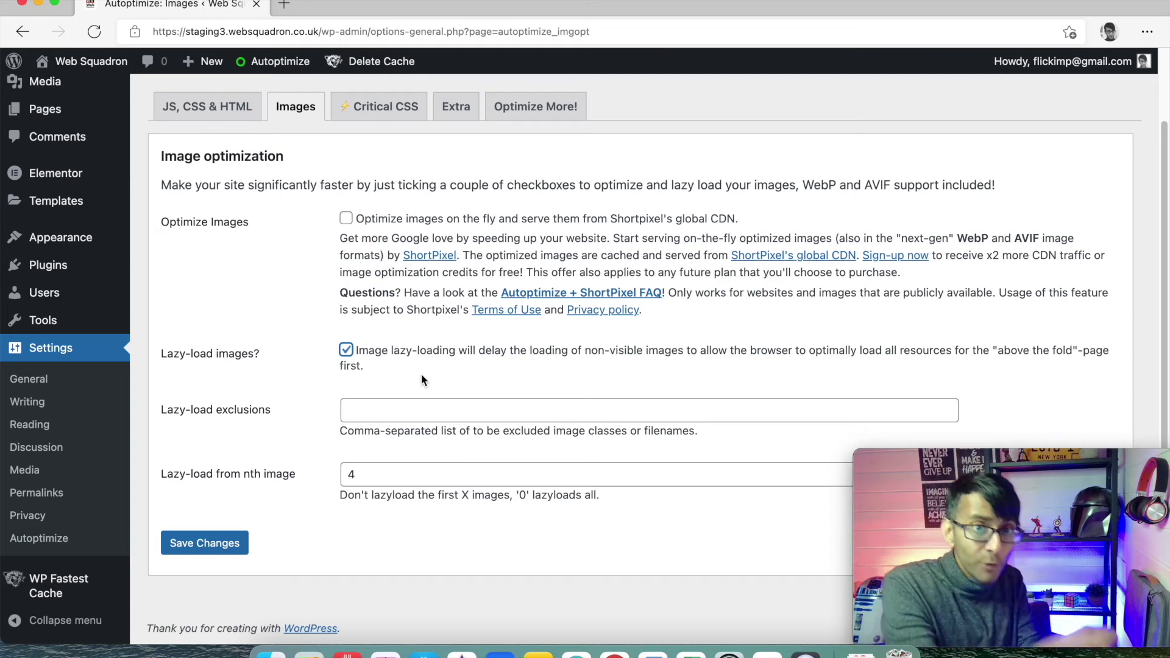
# Try a lazy-load start value of 0 so that all images are lazy-loaded, and restore the value to 4
pyautogui.click(333, 474)
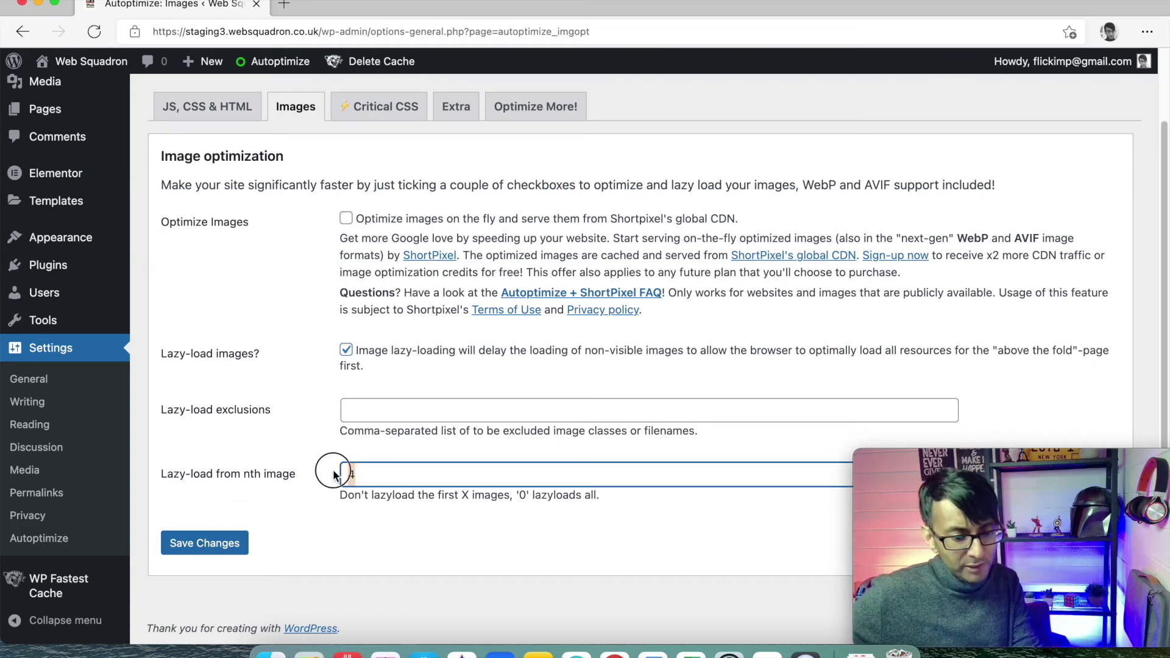
pyautogui.write('0')
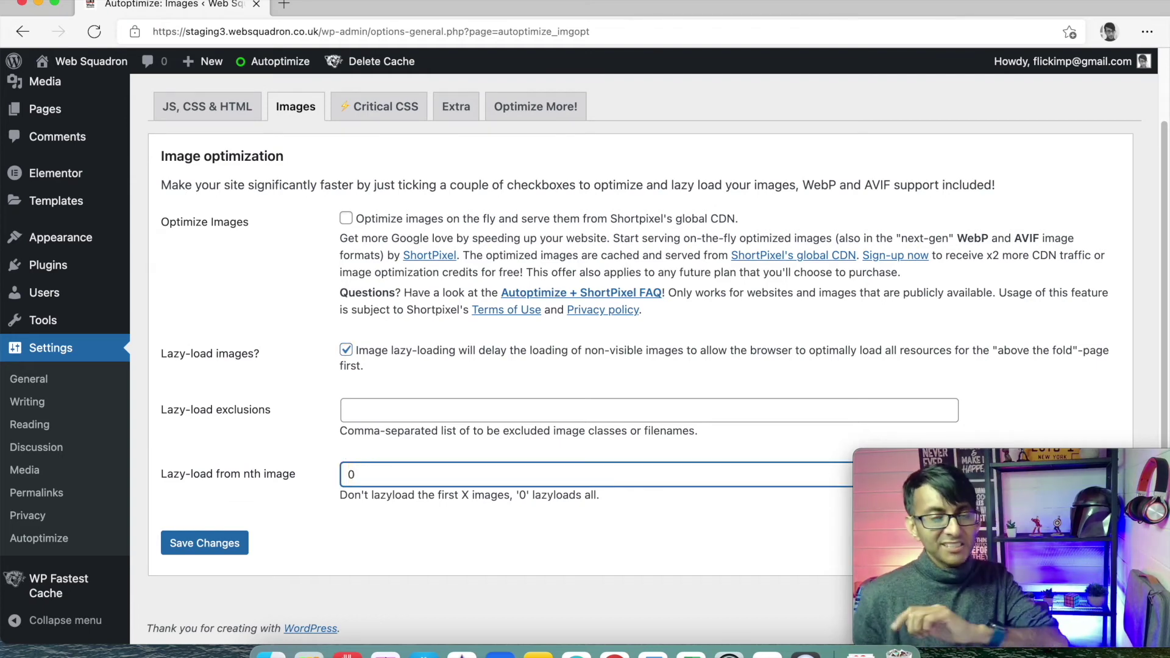
pyautogui.press('BackSpace')
pyautogui.write('4')
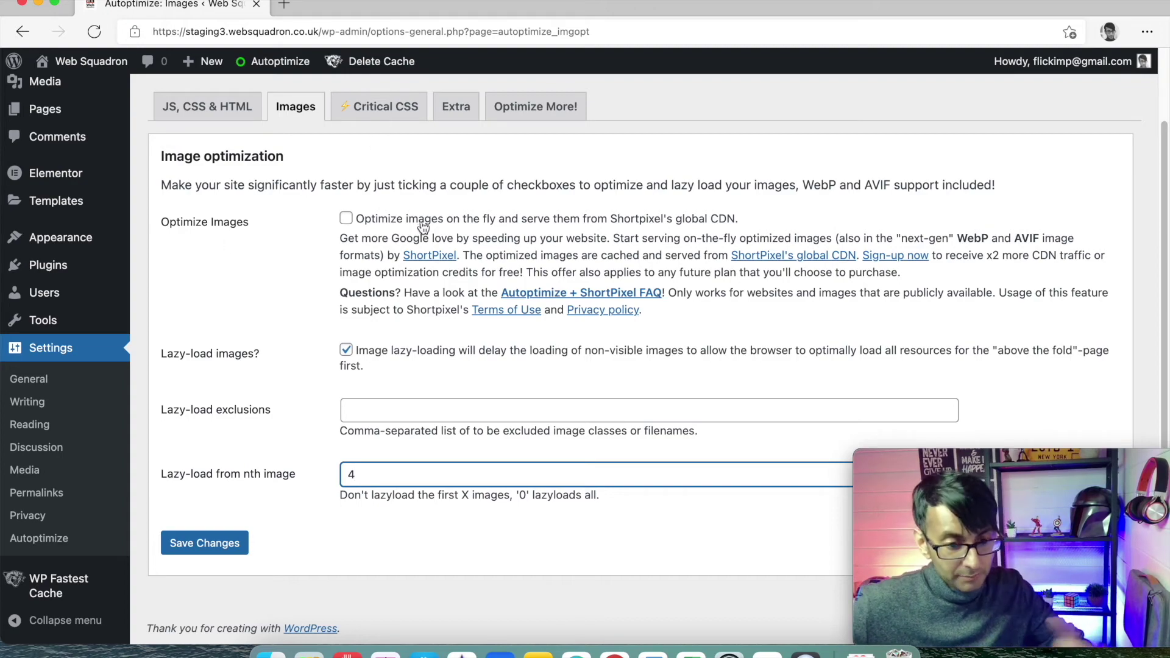
# Open Autoptimize's Critical CSS settings and look through the information and API key section
pyautogui.click(399, 115)
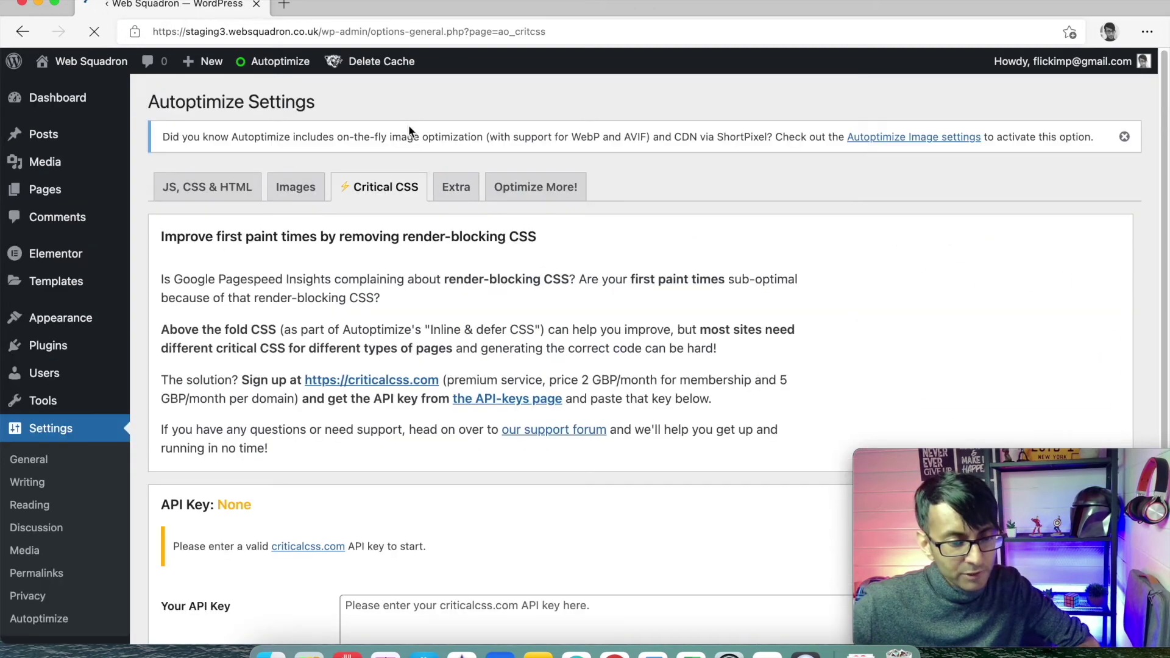
pyautogui.scroll(-5, 552, 343)
pyautogui.scroll(5, 579, 384)
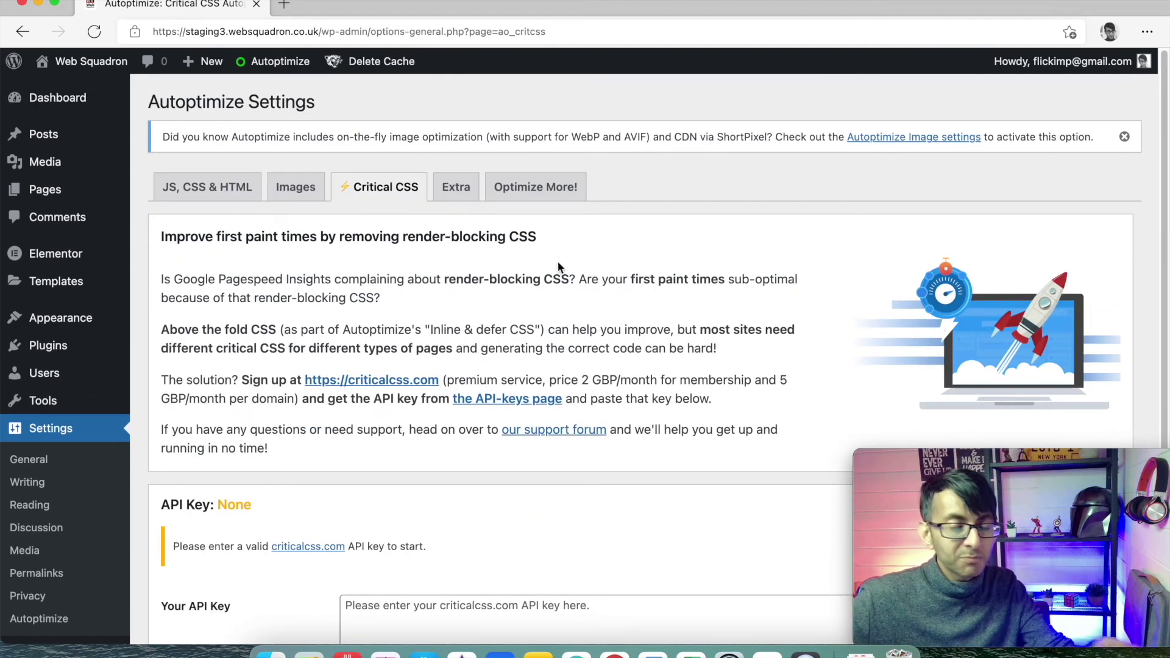
# Open Autoptimize's extra optimizations and review the Google Fonts, emoji, query string, preconnect and async JavaScript options
pyautogui.click(457, 190)
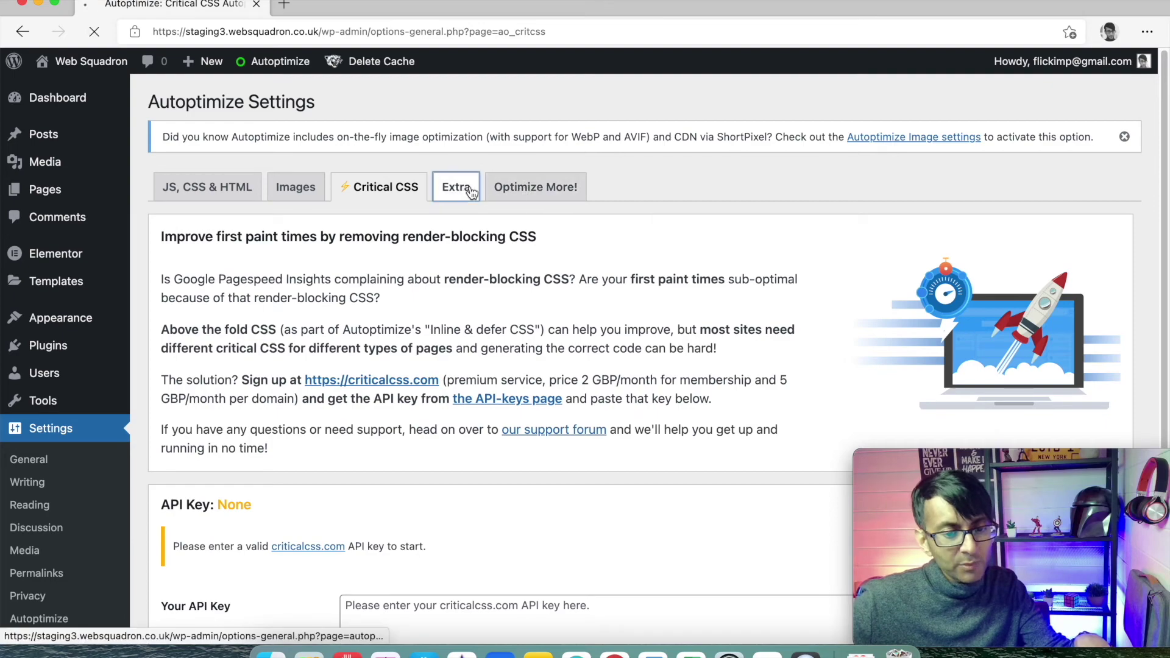
pyautogui.scroll(-5, 615, 374)
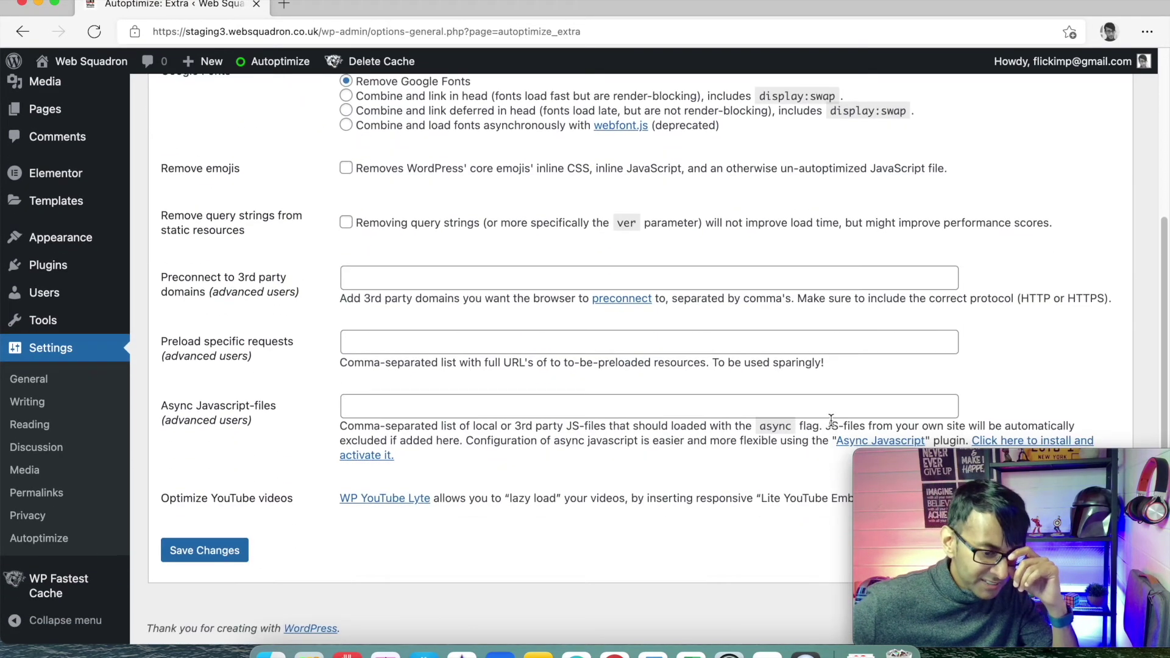
pyautogui.scroll(4, 652, 390)
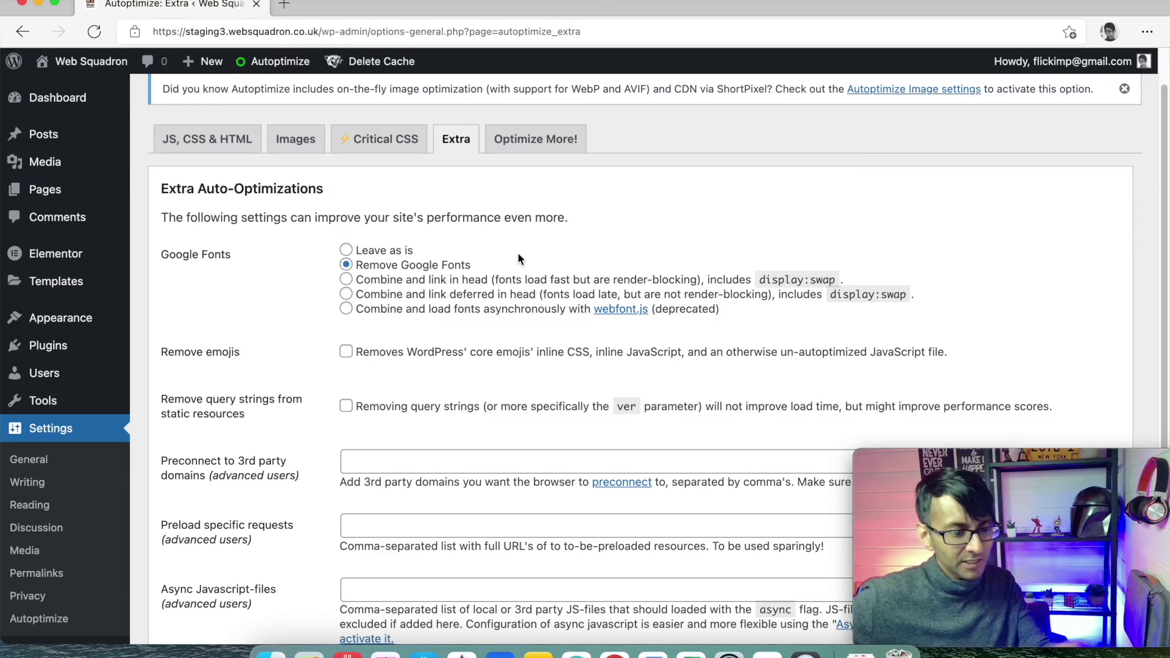
pyautogui.scroll(-3, 517, 252)
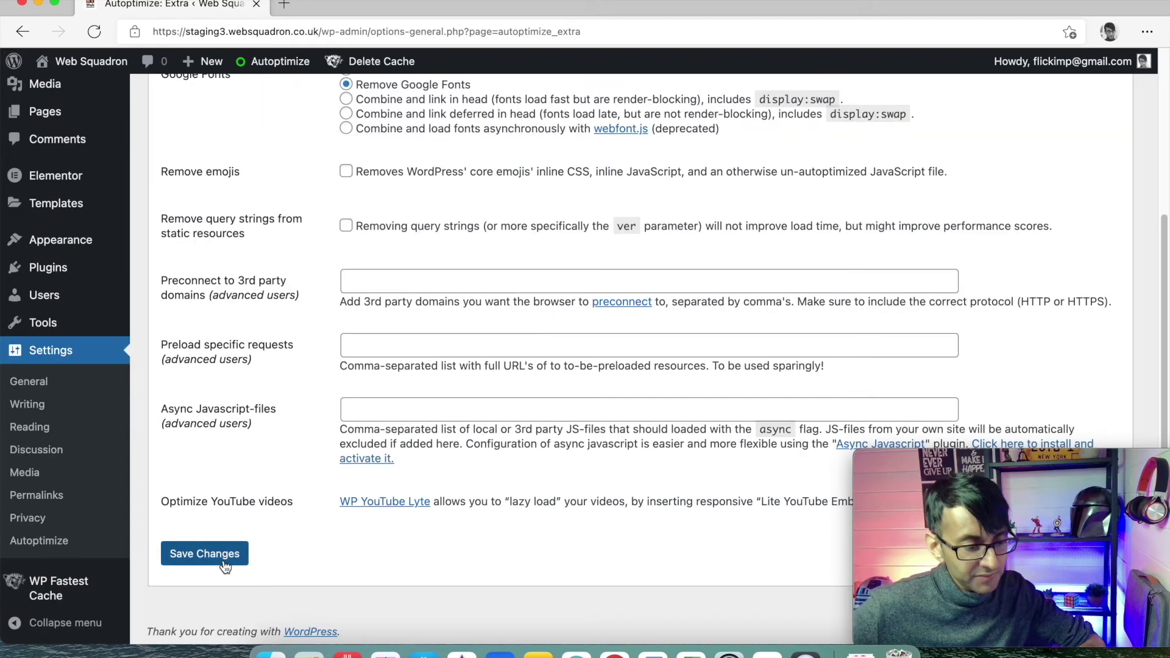
pyautogui.moveTo(146, 287)
pyautogui.scroll(4, 306, 363)
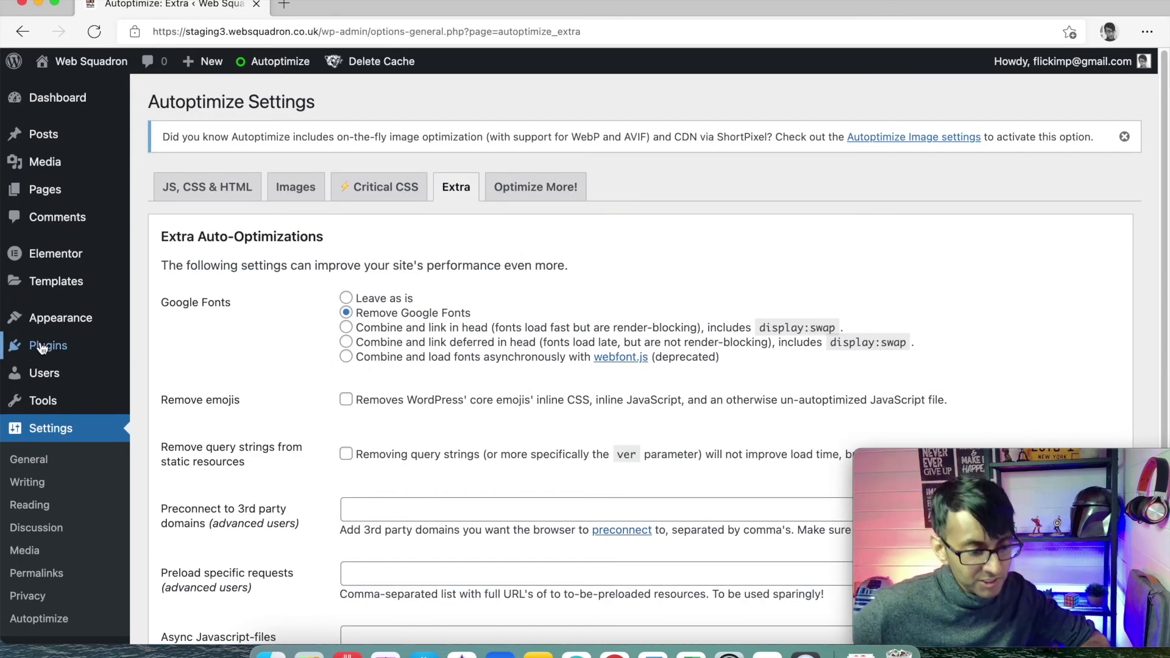
# Open the PNG to JPG plugin's settings from the installed plugins and toggle keeping original PNG images on the server on and off
pyautogui.moveTo(48, 345)
pyautogui.click(163, 345)
pyautogui.scroll(-1, 471, 384)
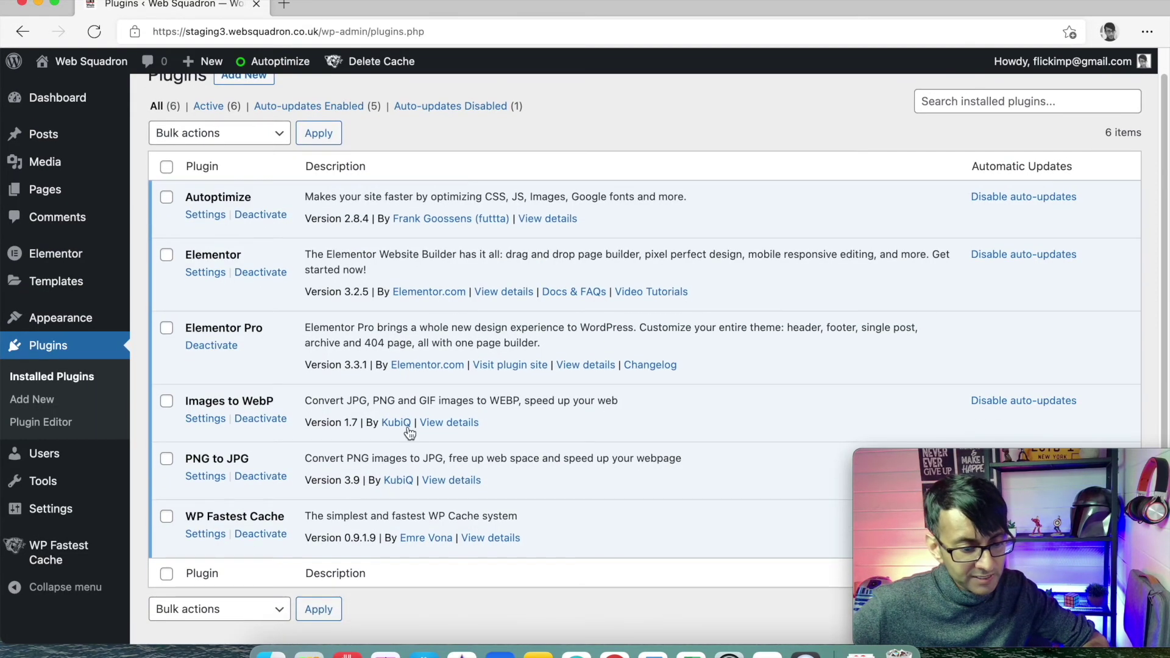
pyautogui.click(205, 475)
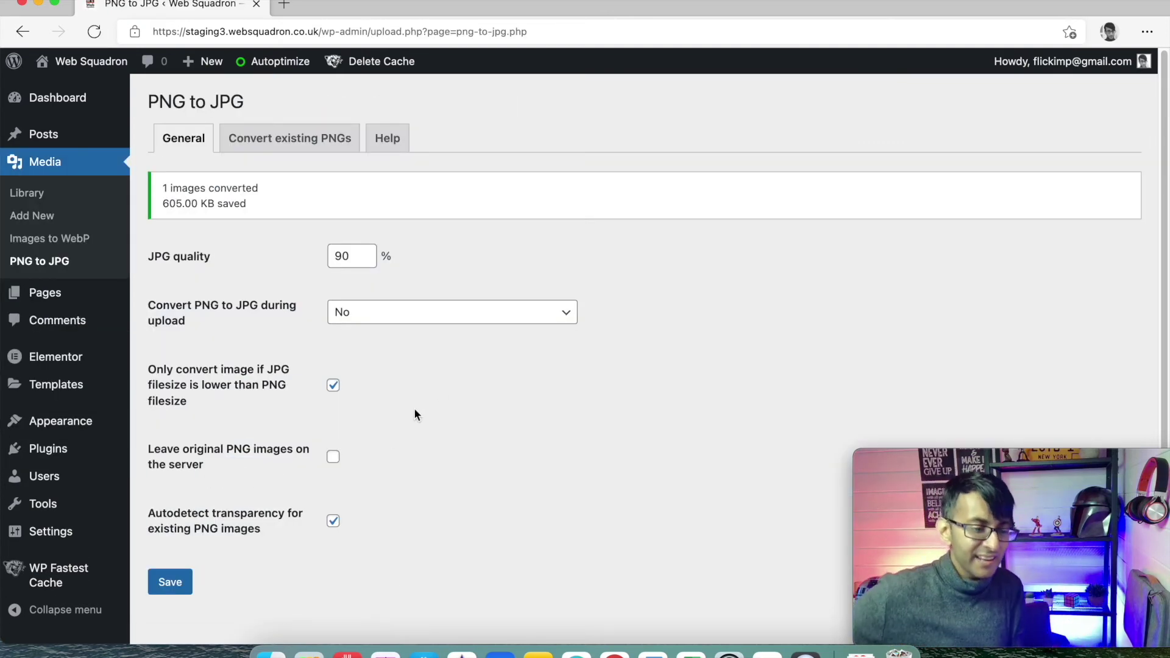
pyautogui.click(334, 458)
pyautogui.click(334, 458)
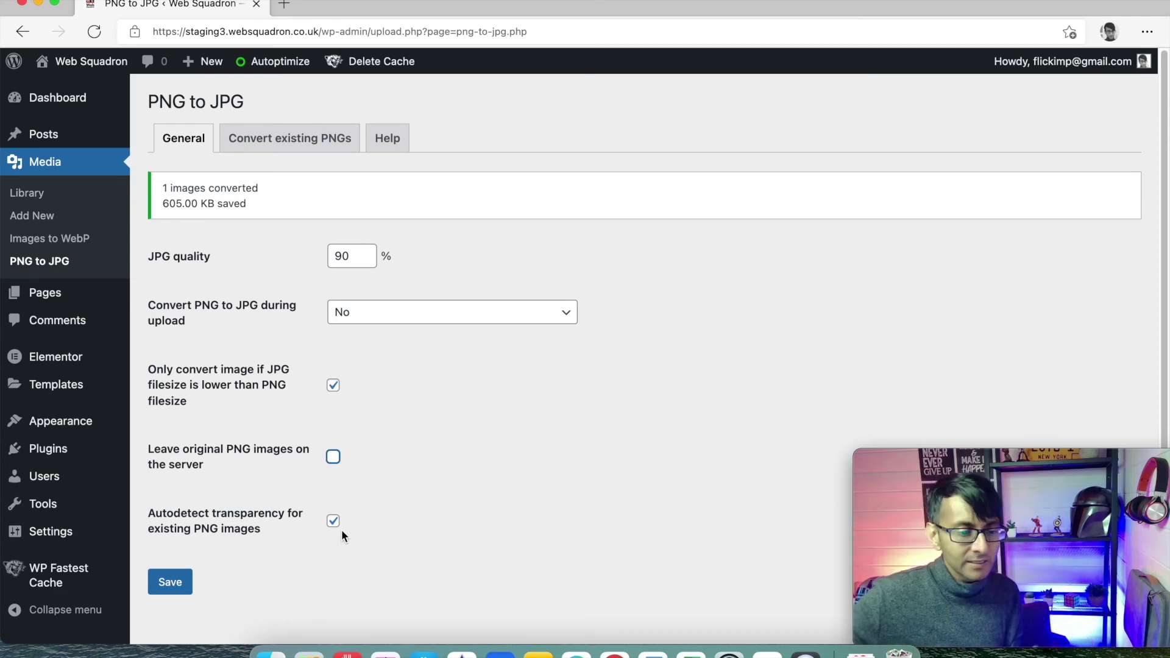
# Return to the installed plugins and open the Images to WebP settings to view its conversion options
pyautogui.click(48, 449)
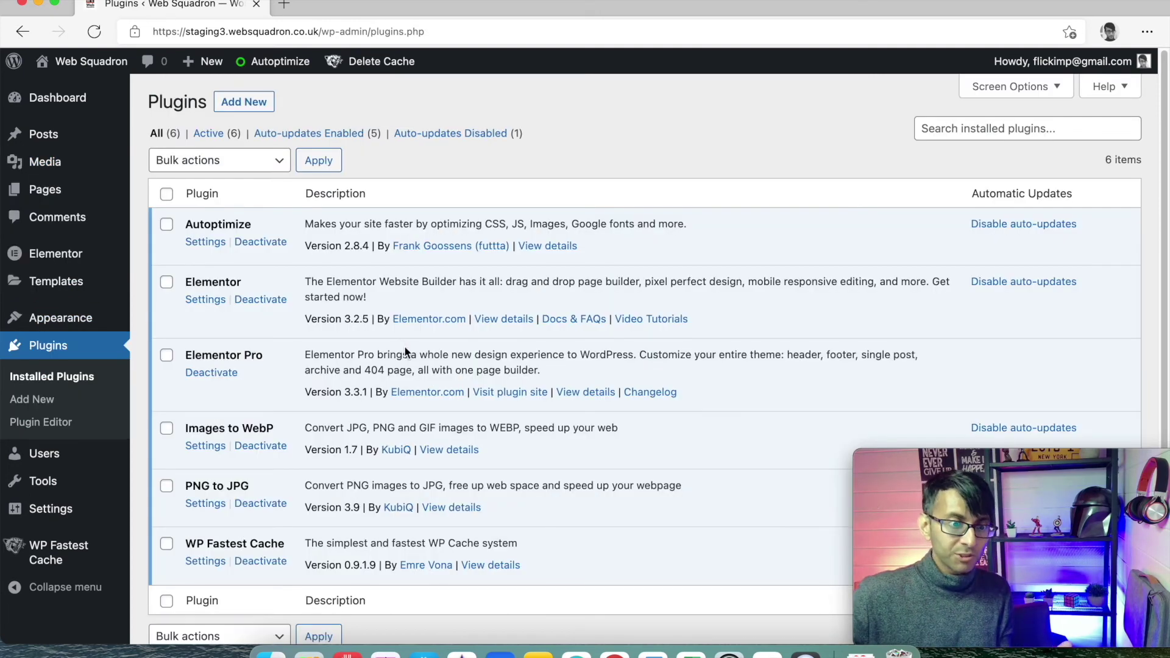
pyautogui.scroll(-1, 406, 352)
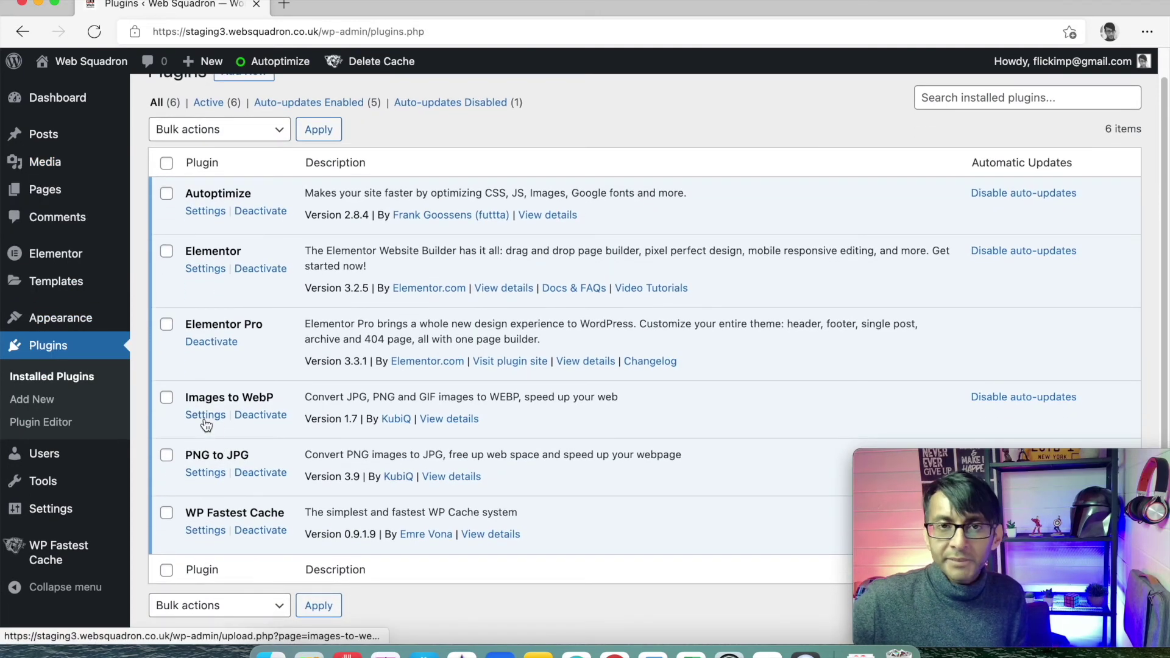
pyautogui.click(205, 419)
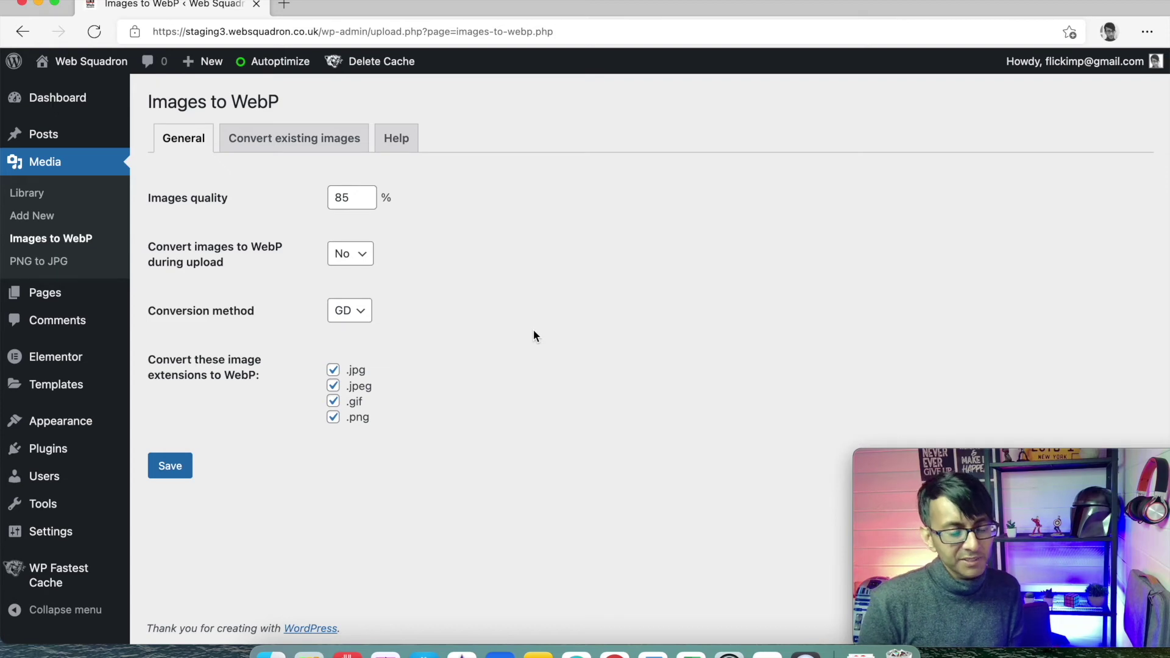
# Try the options for converting images to WebP during upload, and set it back to No
pyautogui.click(363, 254)
pyautogui.click(347, 290)
pyautogui.click(369, 261)
pyautogui.click(360, 273)
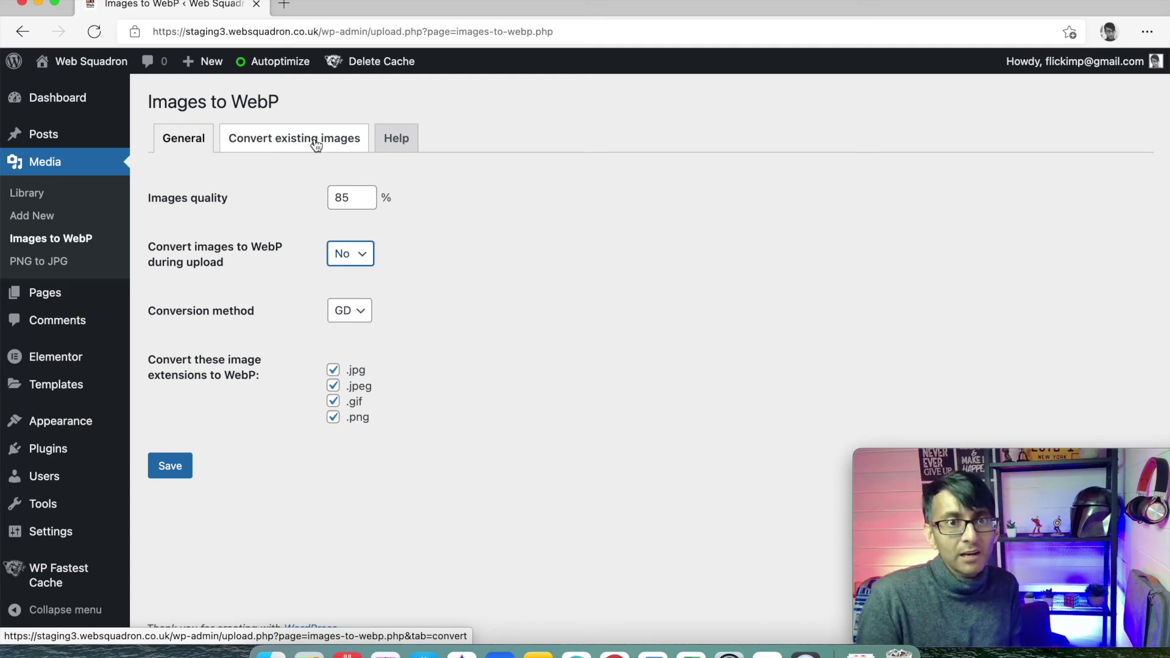
# Open Elementor's settings from the installed plugins and review its general, style and integration options
pyautogui.moveTo(67, 450)
pyautogui.click(168, 457)
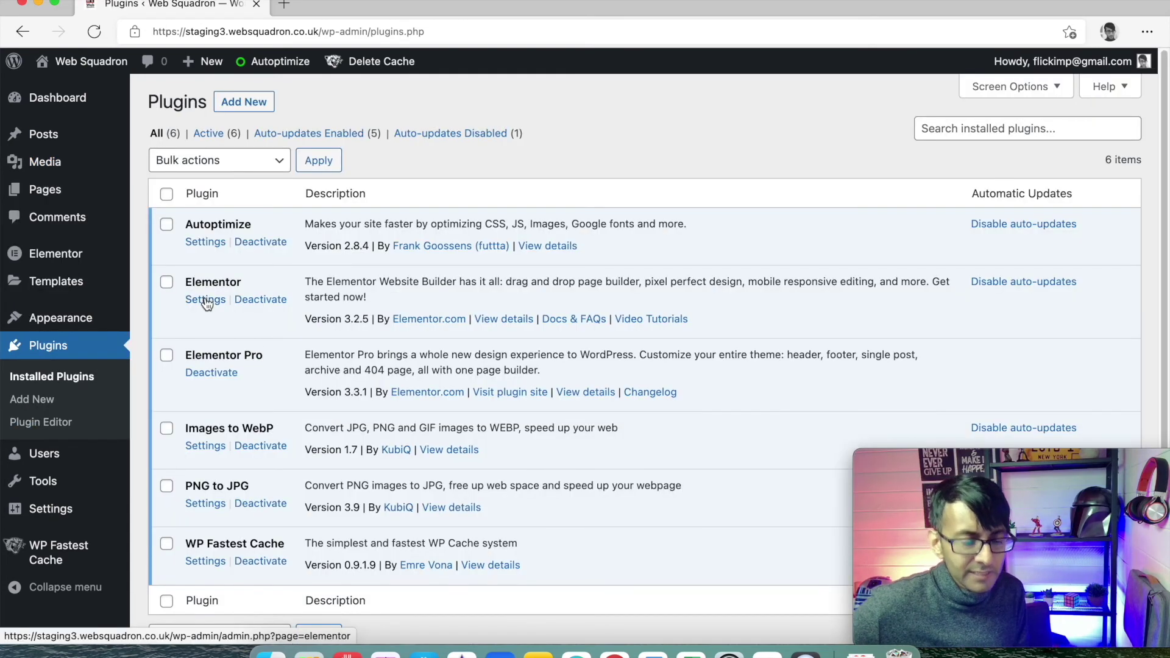
pyautogui.click(205, 300)
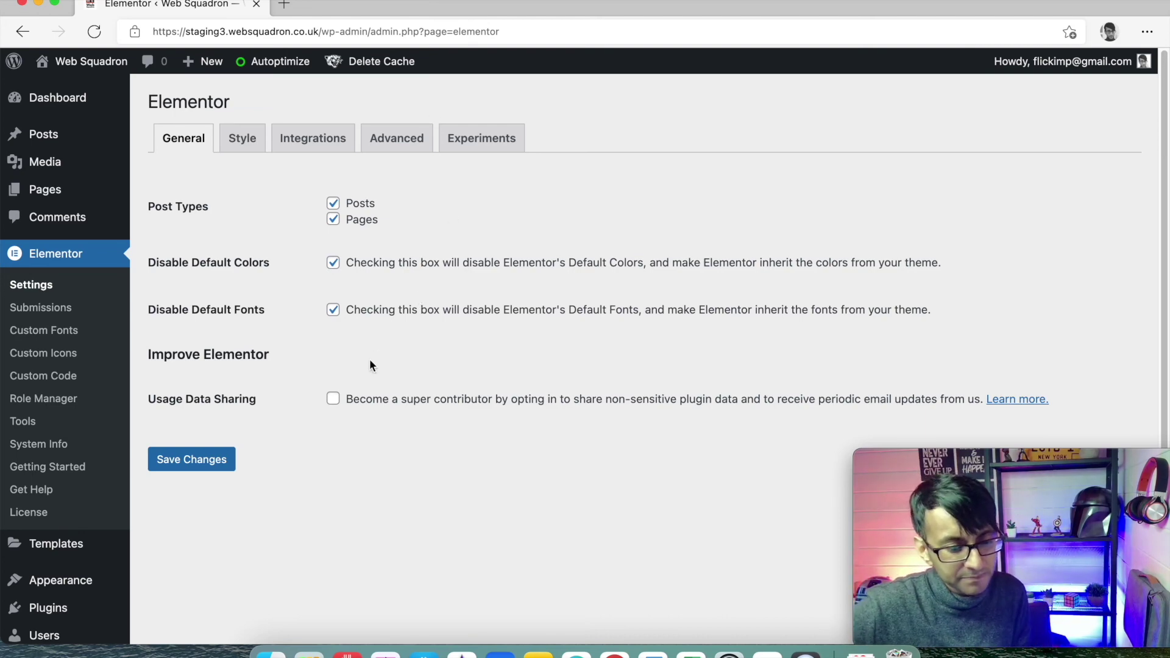
pyautogui.click(245, 147)
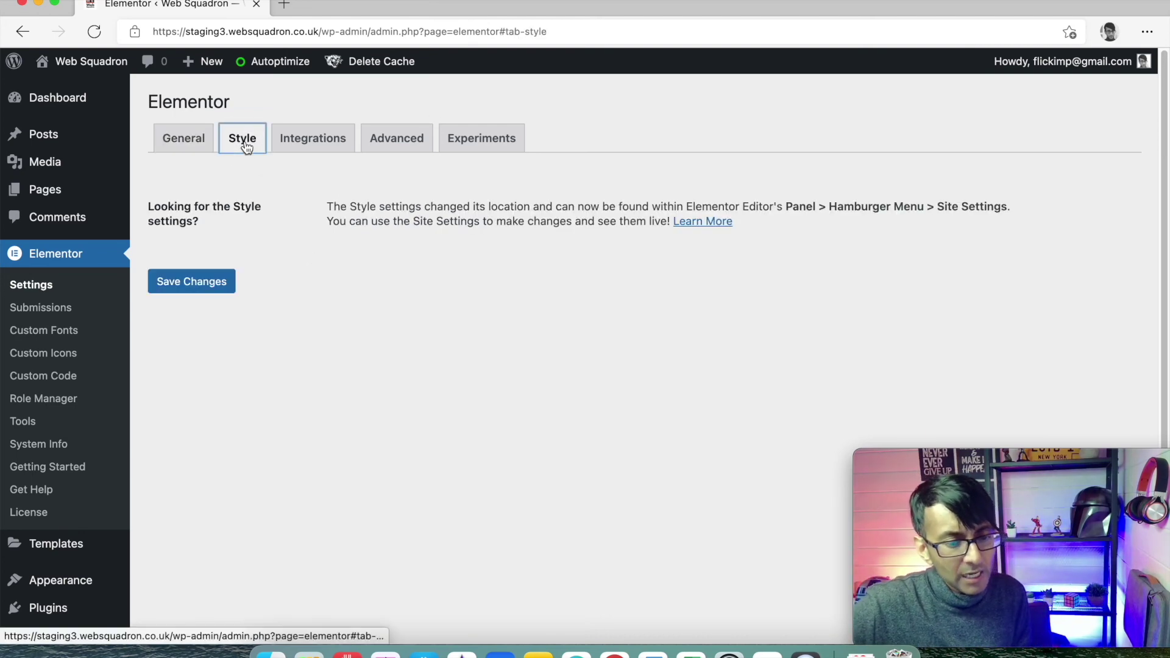
pyautogui.click(308, 146)
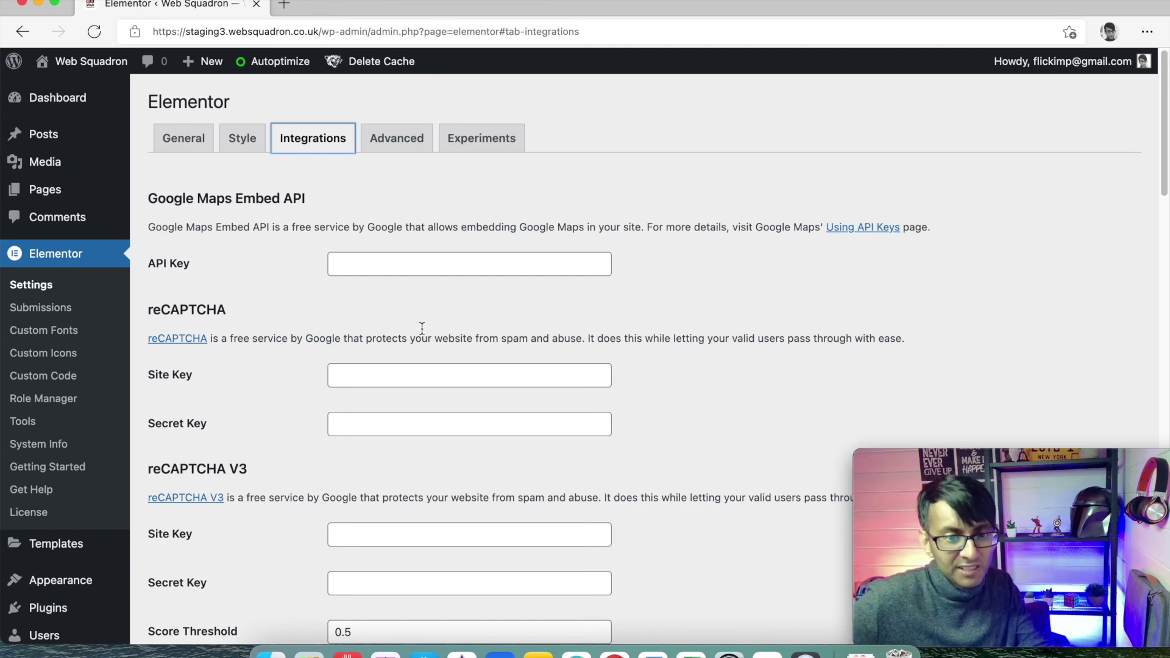
# Review Elementor's advanced settings, including the CSS print method, Google Fonts loading and Font Awesome 4 support
pyautogui.click(392, 140)
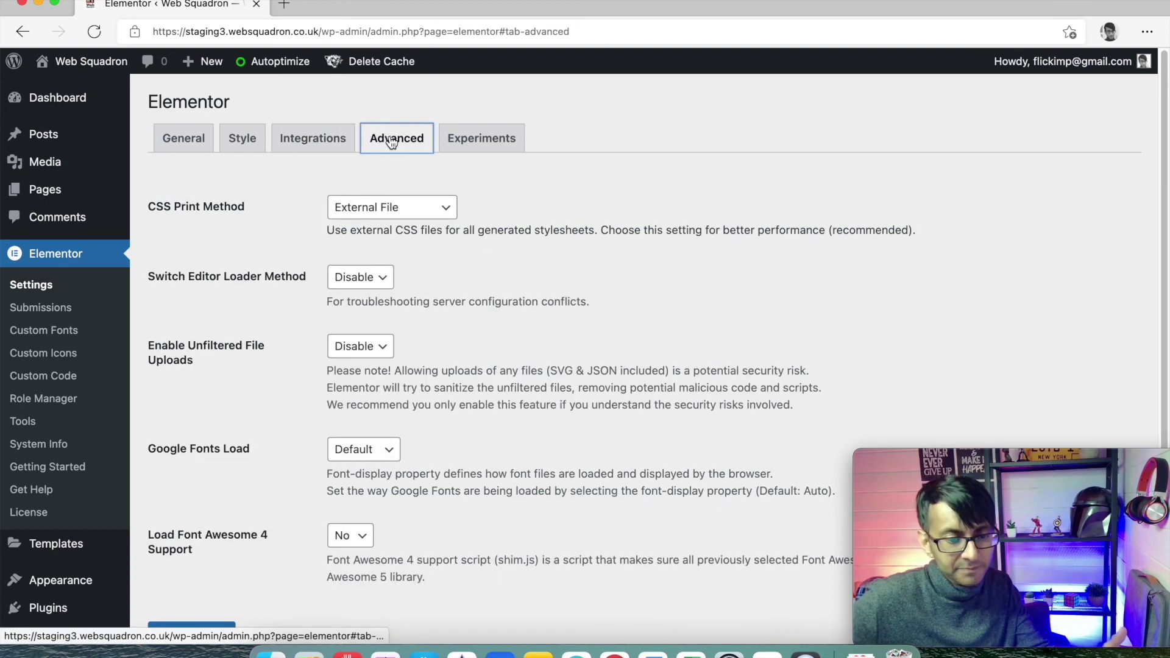
pyautogui.scroll(-1, 510, 359)
pyautogui.scroll(-3, 511, 364)
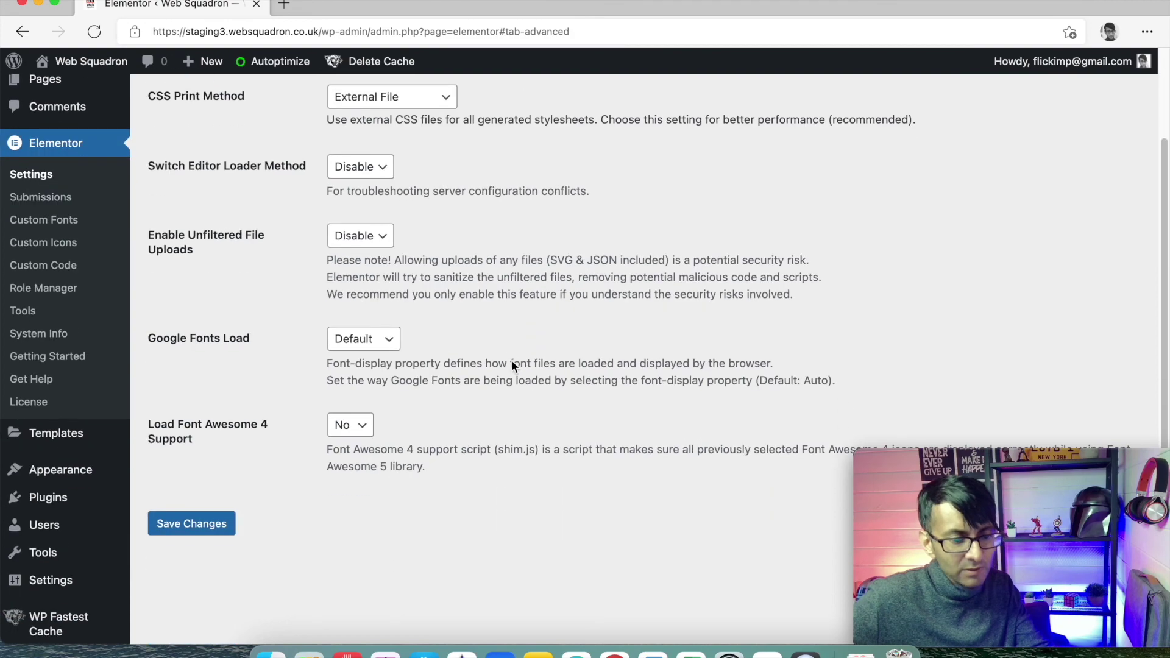
pyautogui.scroll(2, 511, 365)
pyautogui.scroll(1, 512, 365)
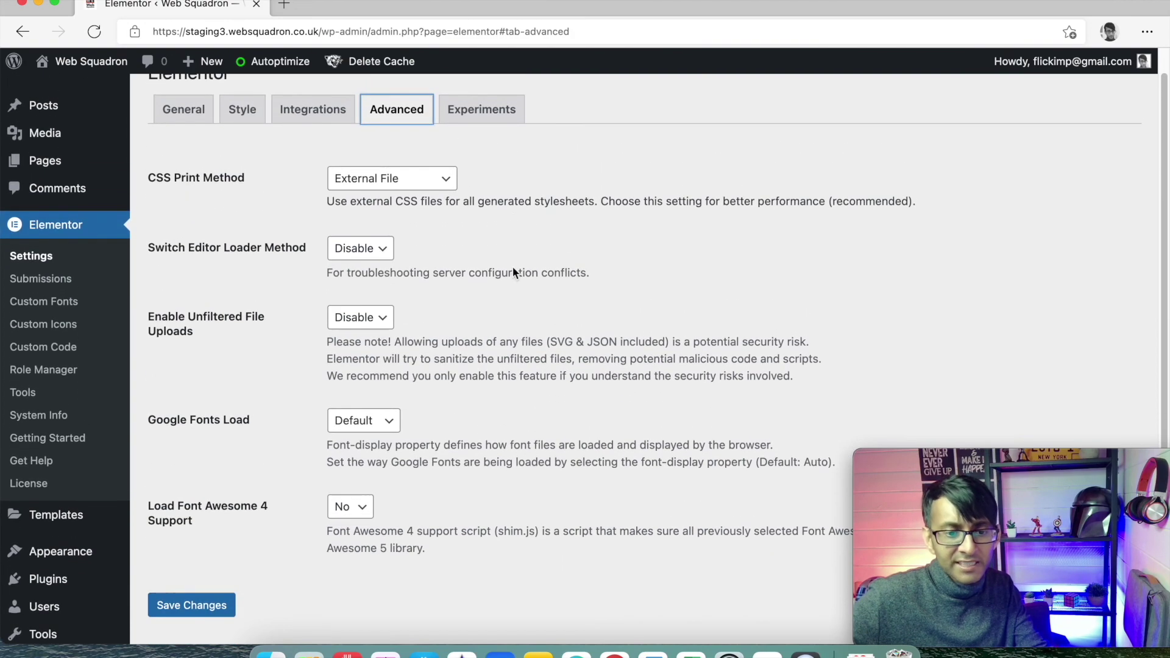
# Examine Elementor's experiments, including Optimized DOM Output, Improved Asset Loading and Accessibility Improvements, and return to the installed plugins
pyautogui.click(470, 117)
pyautogui.scroll(-10, 473, 336)
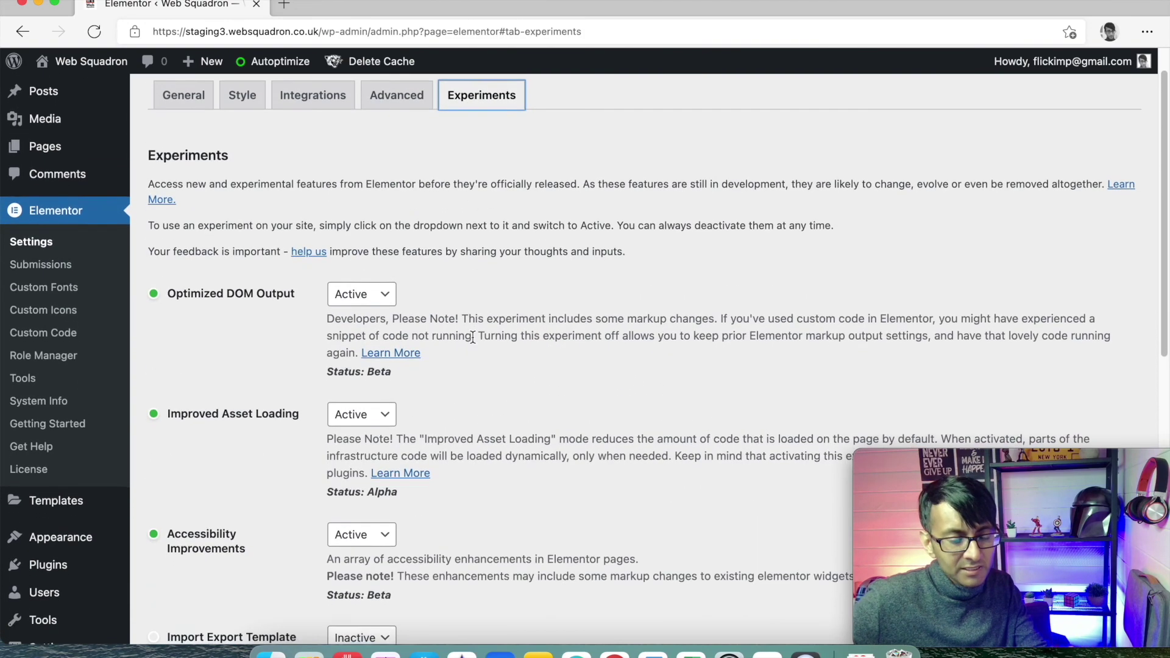
pyautogui.scroll(1, 491, 376)
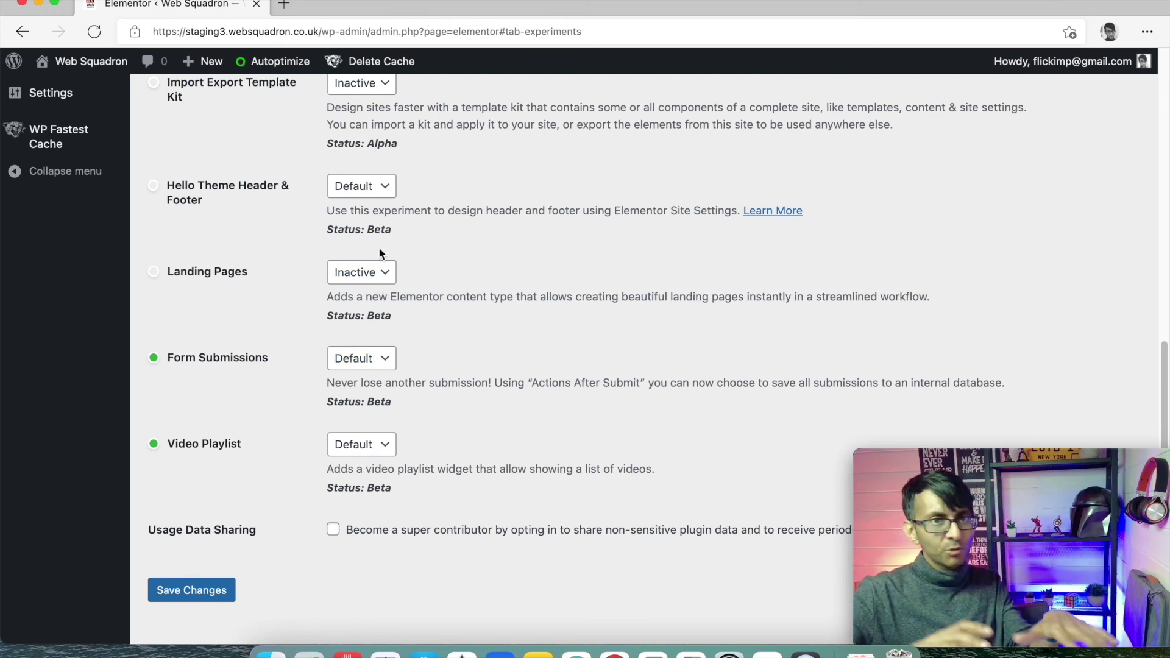
pyautogui.scroll(5, 434, 217)
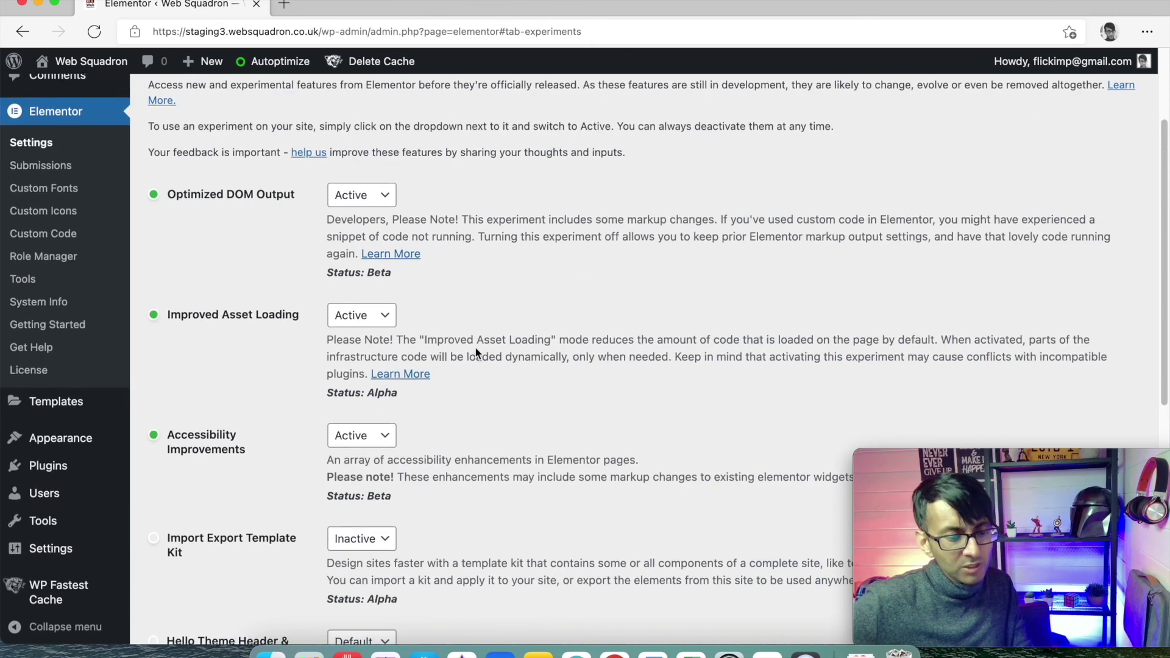
pyautogui.scroll(-1, 475, 352)
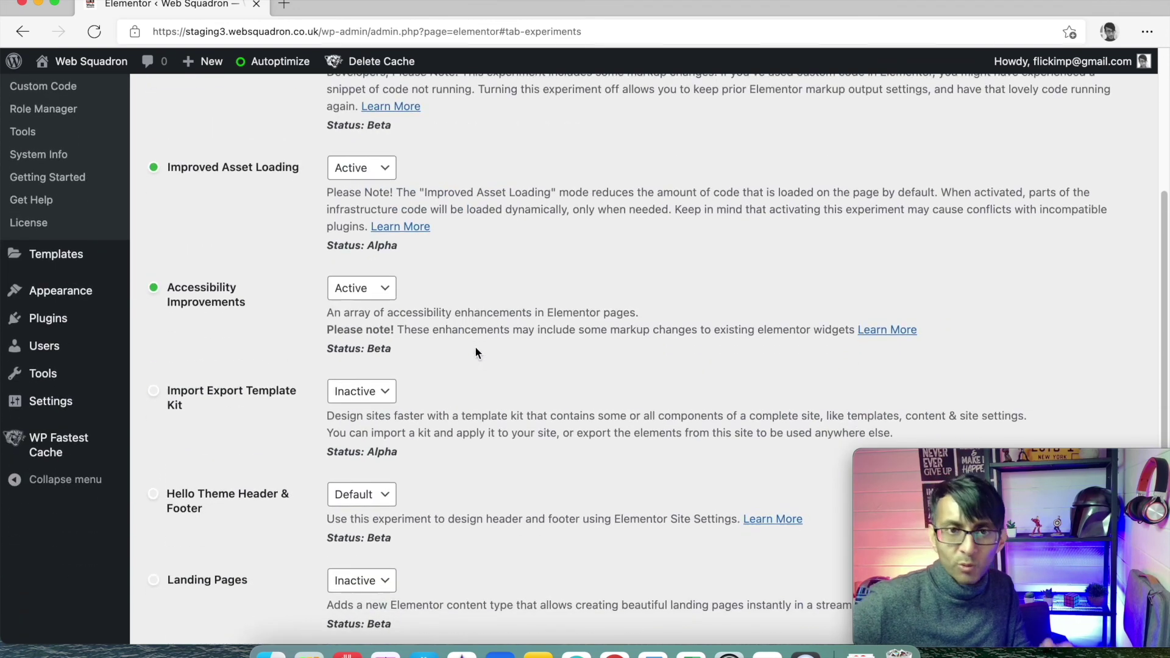
pyautogui.scroll(2, 474, 346)
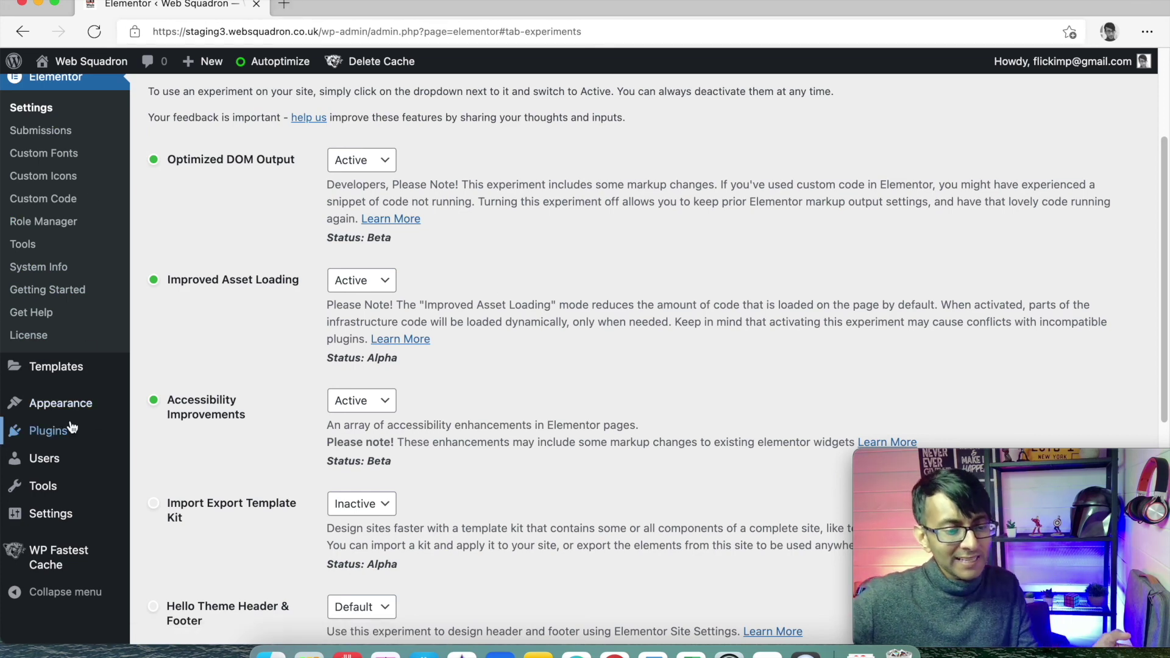
pyautogui.moveTo(67, 434)
pyautogui.click(181, 434)
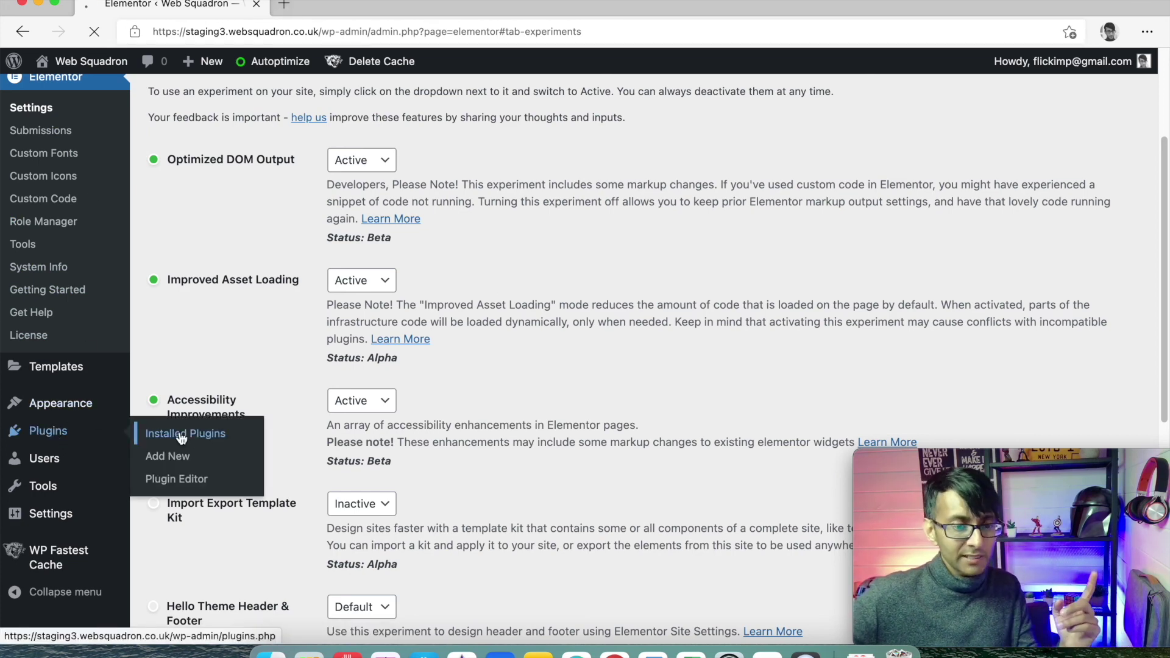